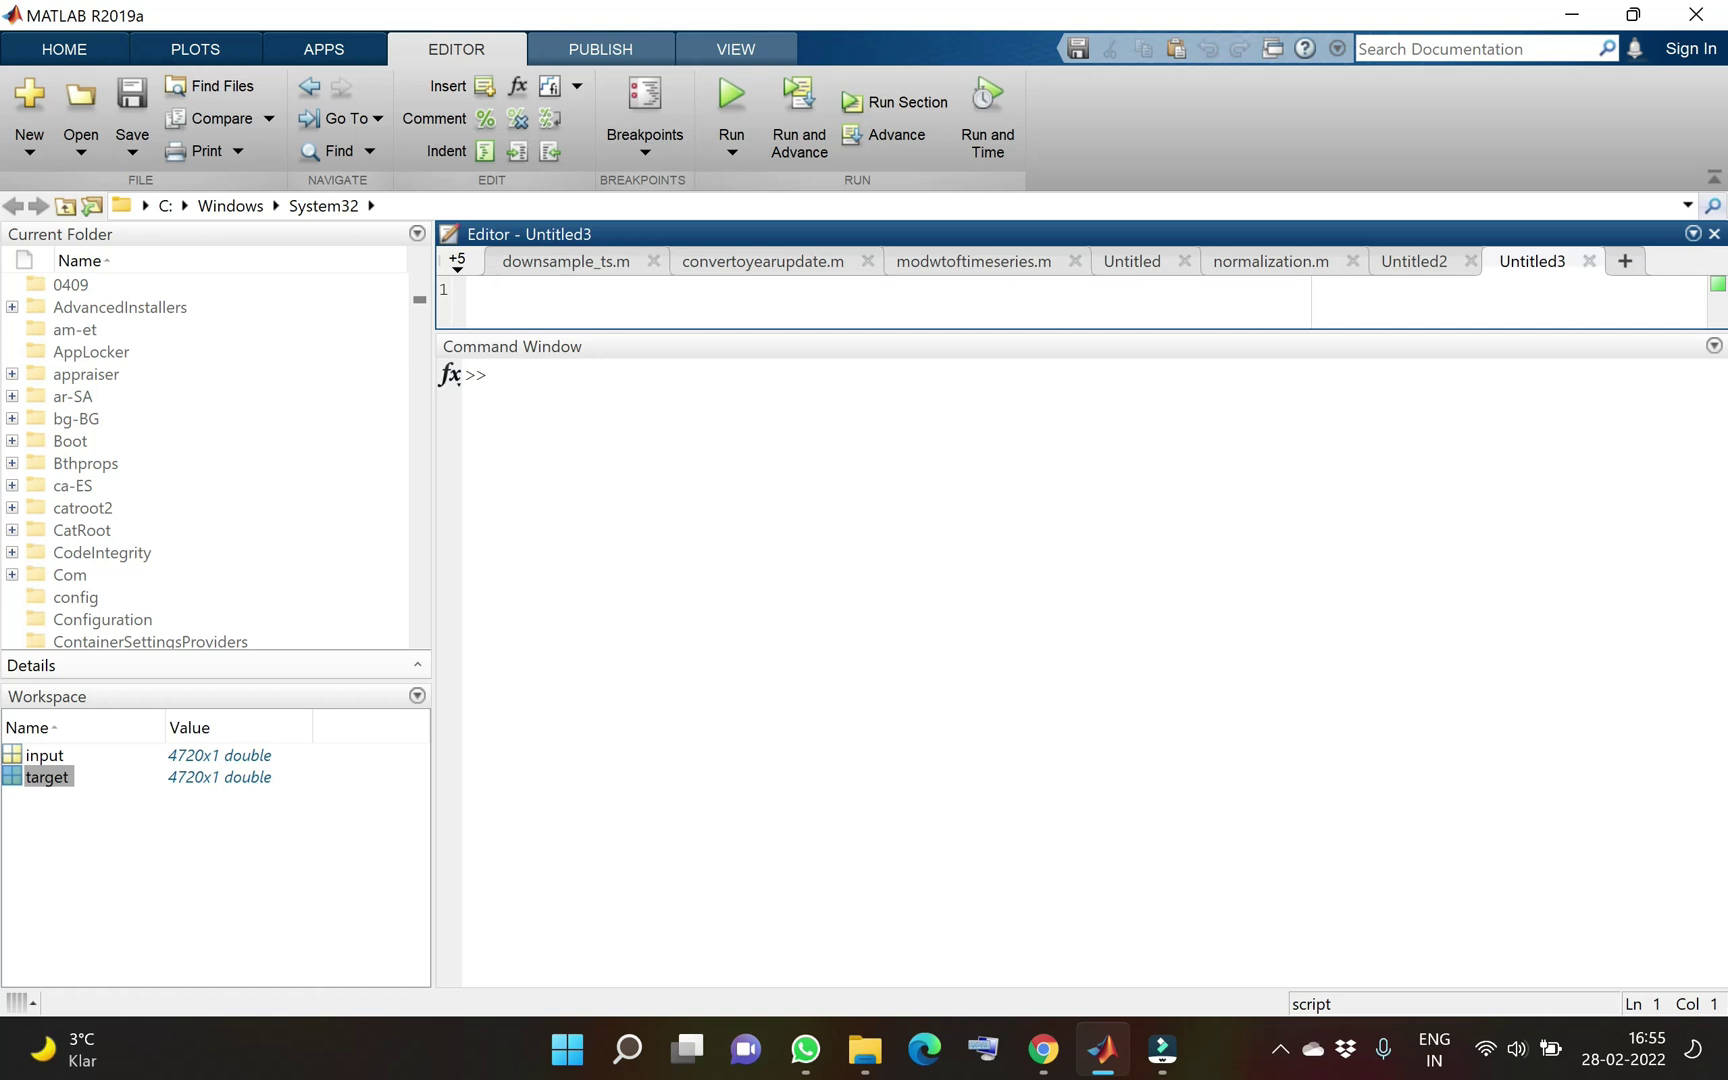
# Run nctool from the Command Window and open the Neural Network Start overview
pyautogui.click(497, 375)
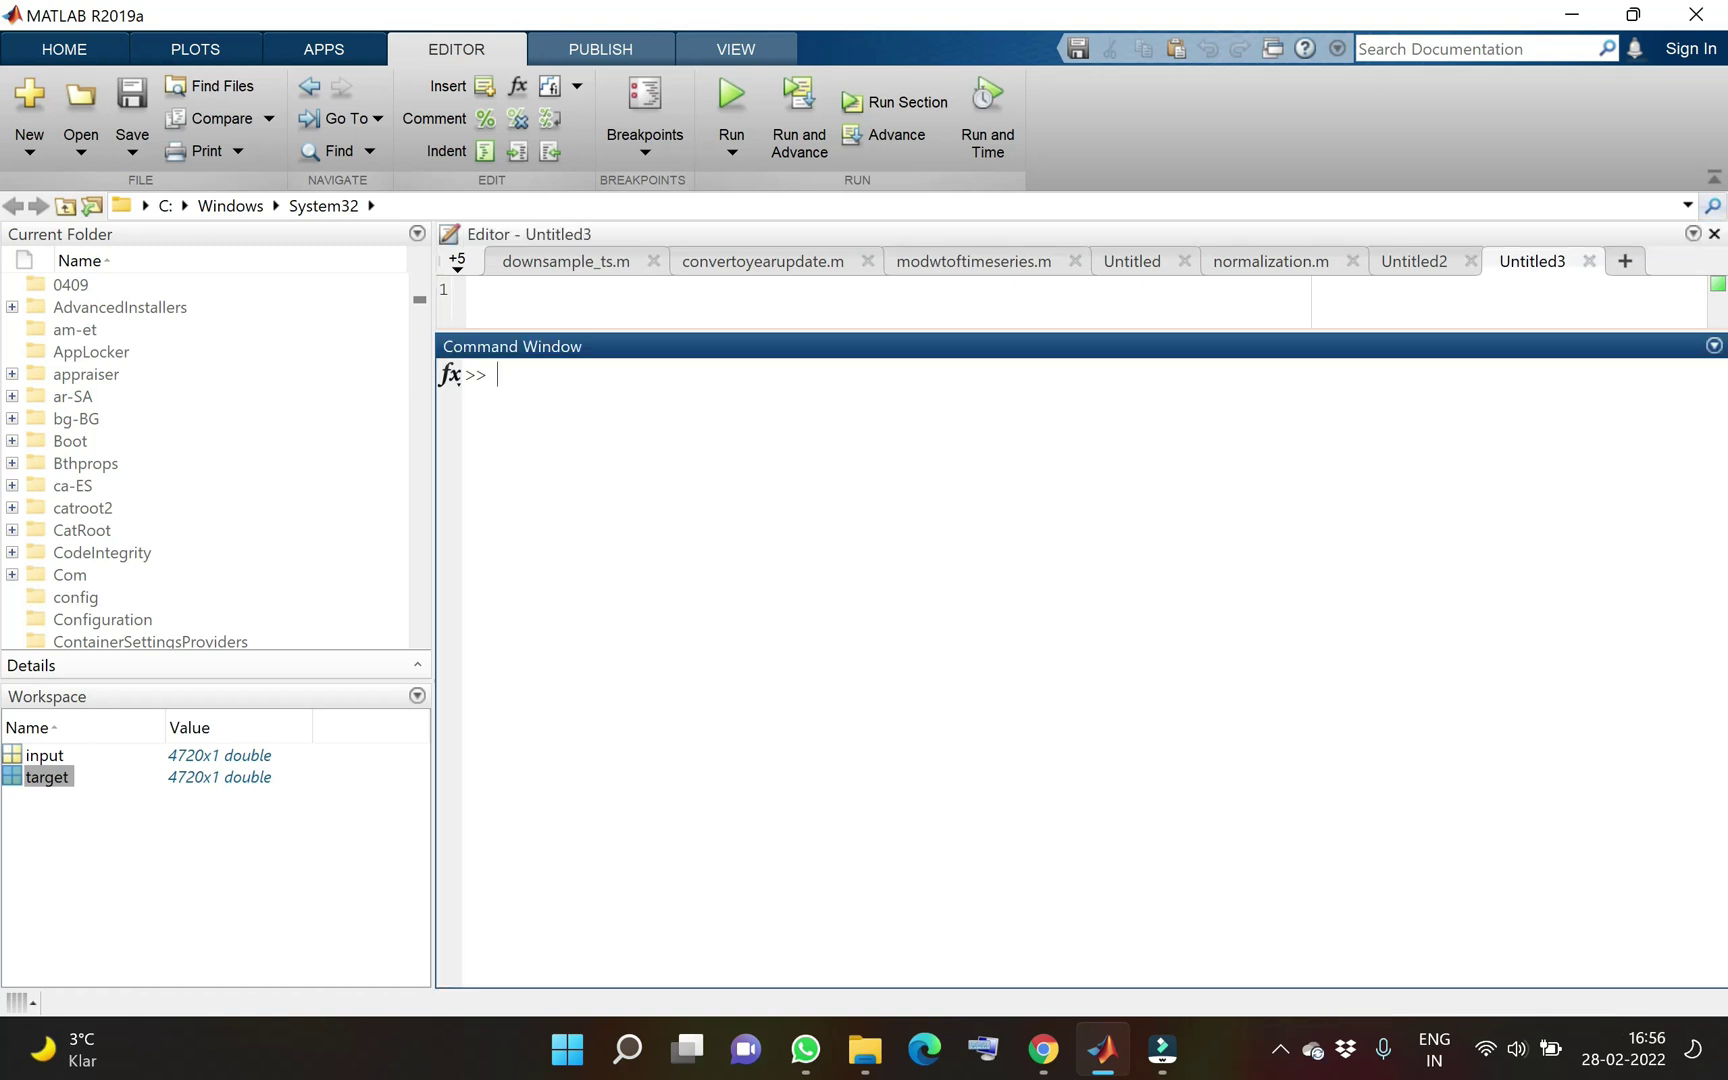
pyautogui.write('nctool')
pyautogui.press('Return')
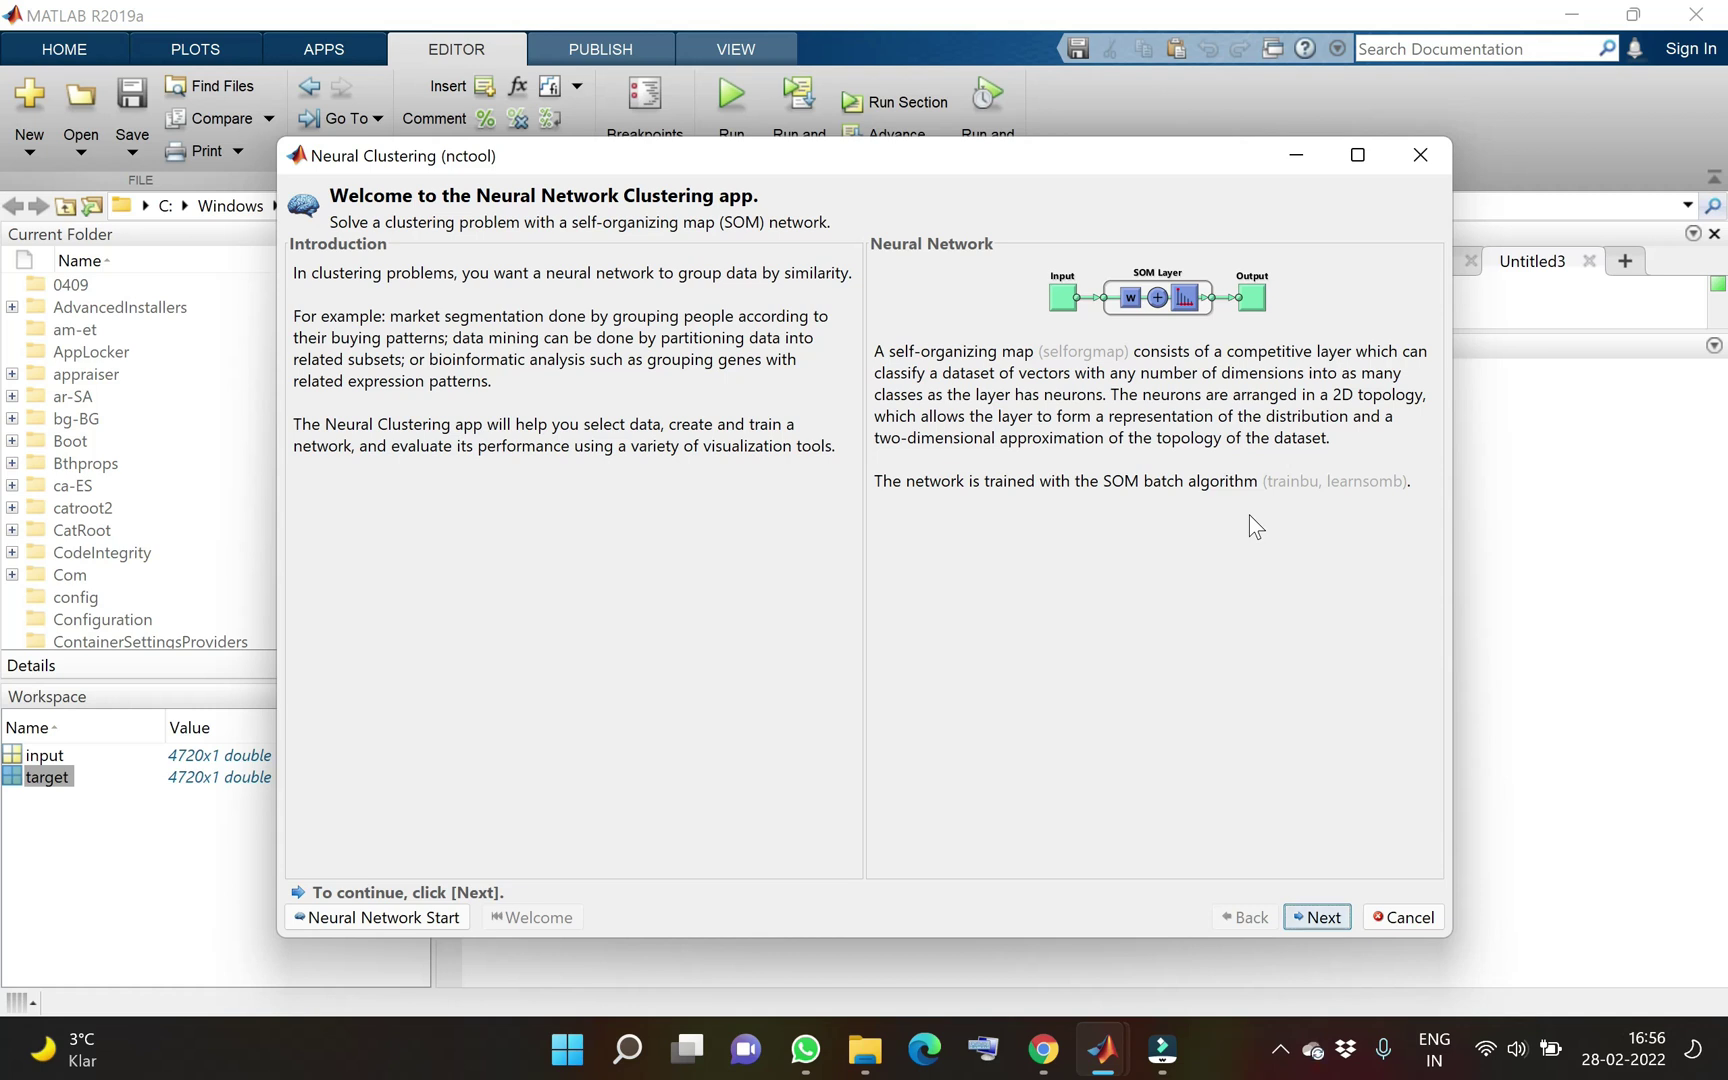
pyautogui.click(350, 919)
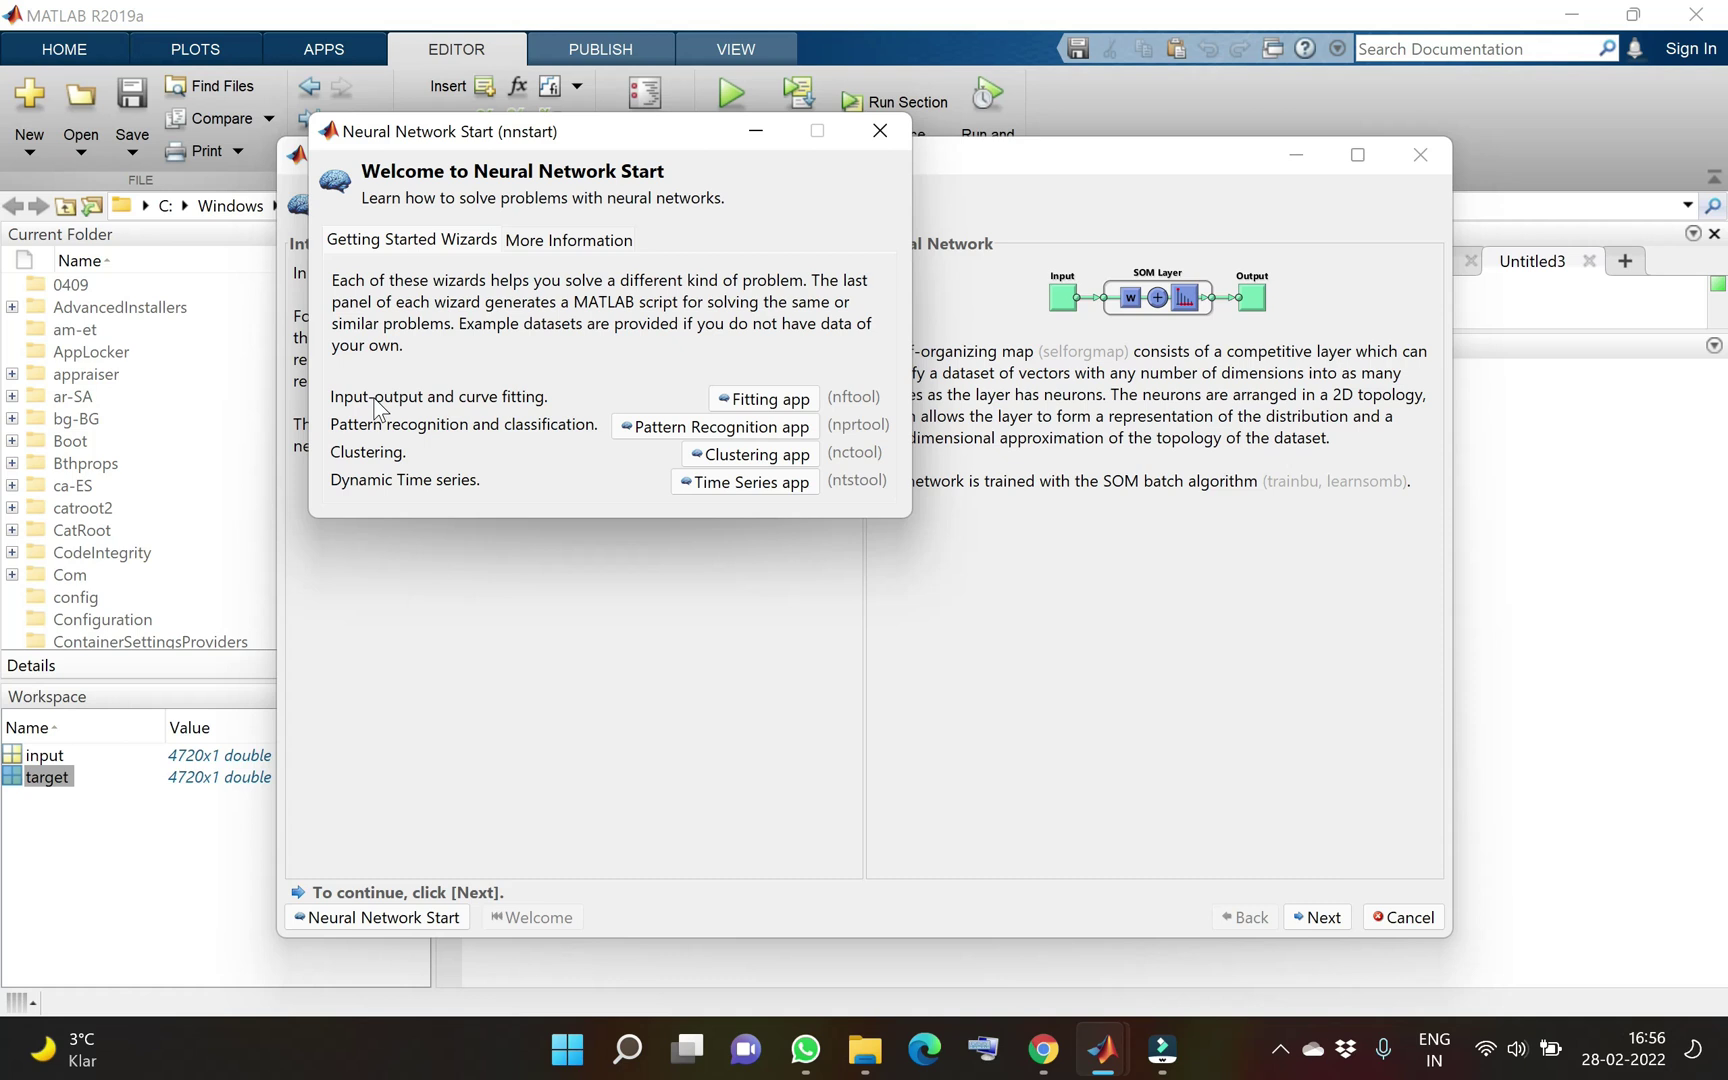
# Launch the Neural Fitting app full-screen and advance to its Select Data page
pyautogui.click(750, 408)
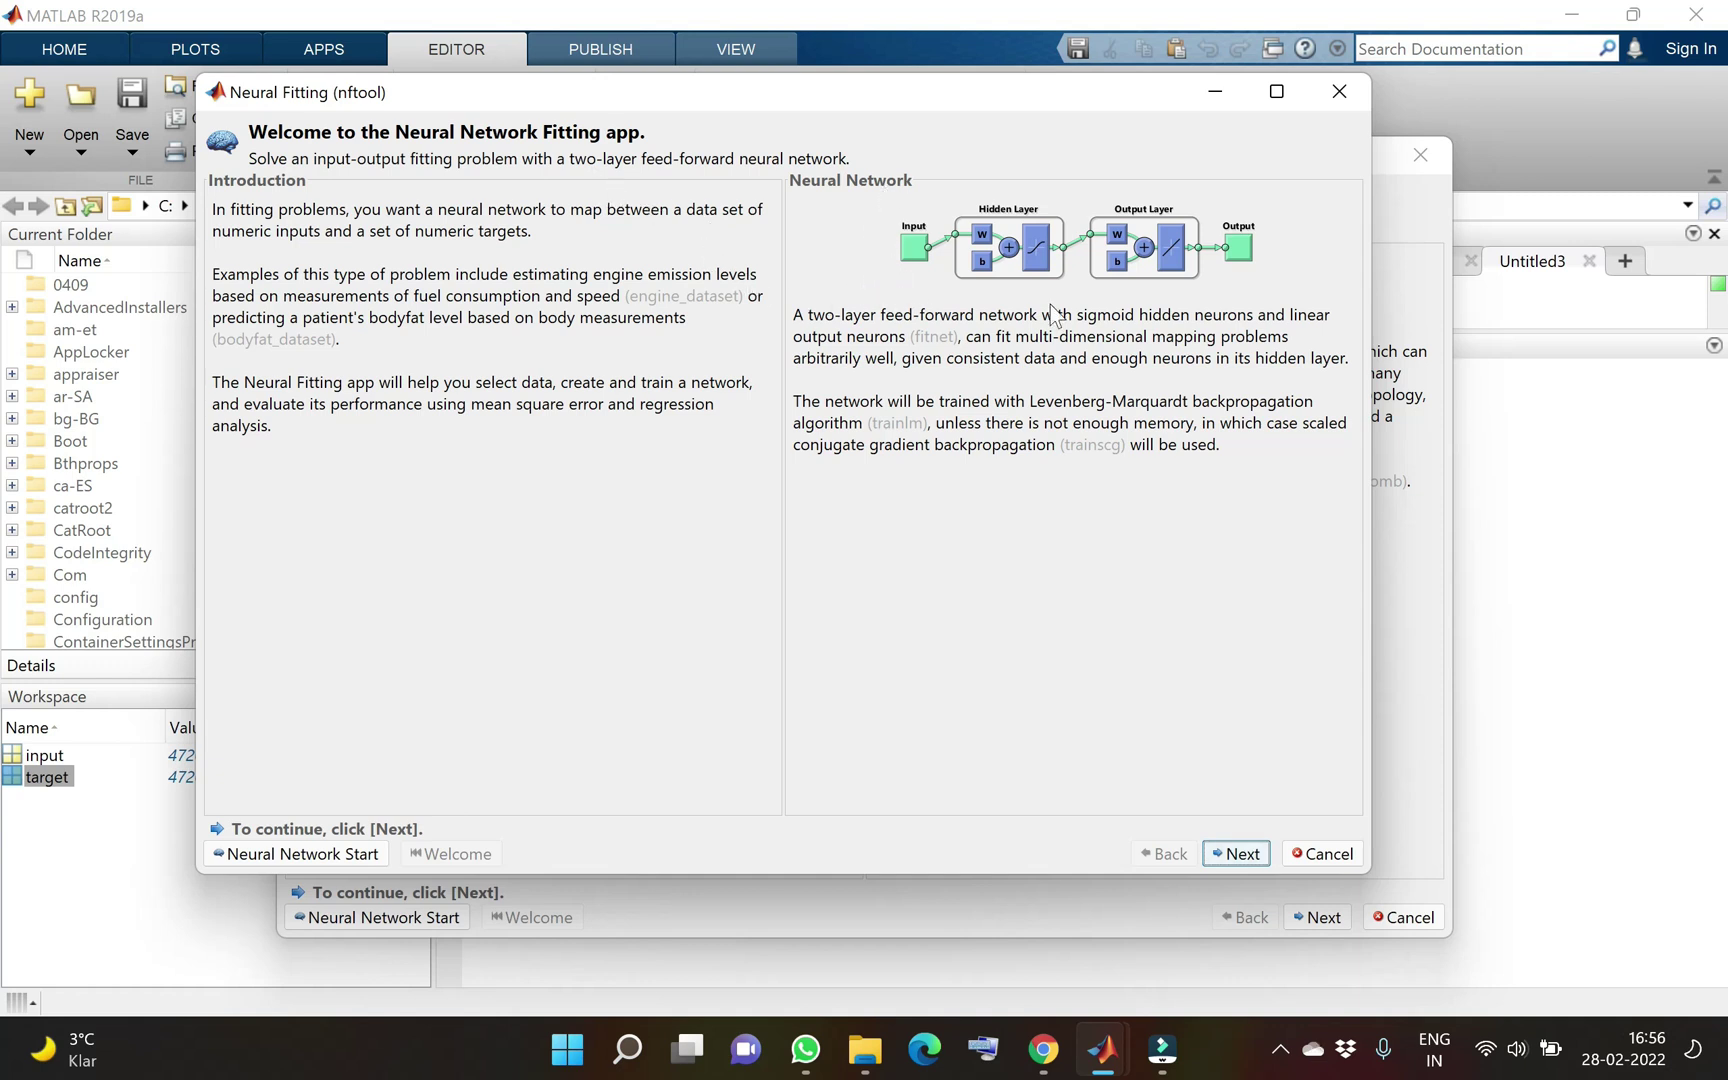
pyautogui.click(1276, 91)
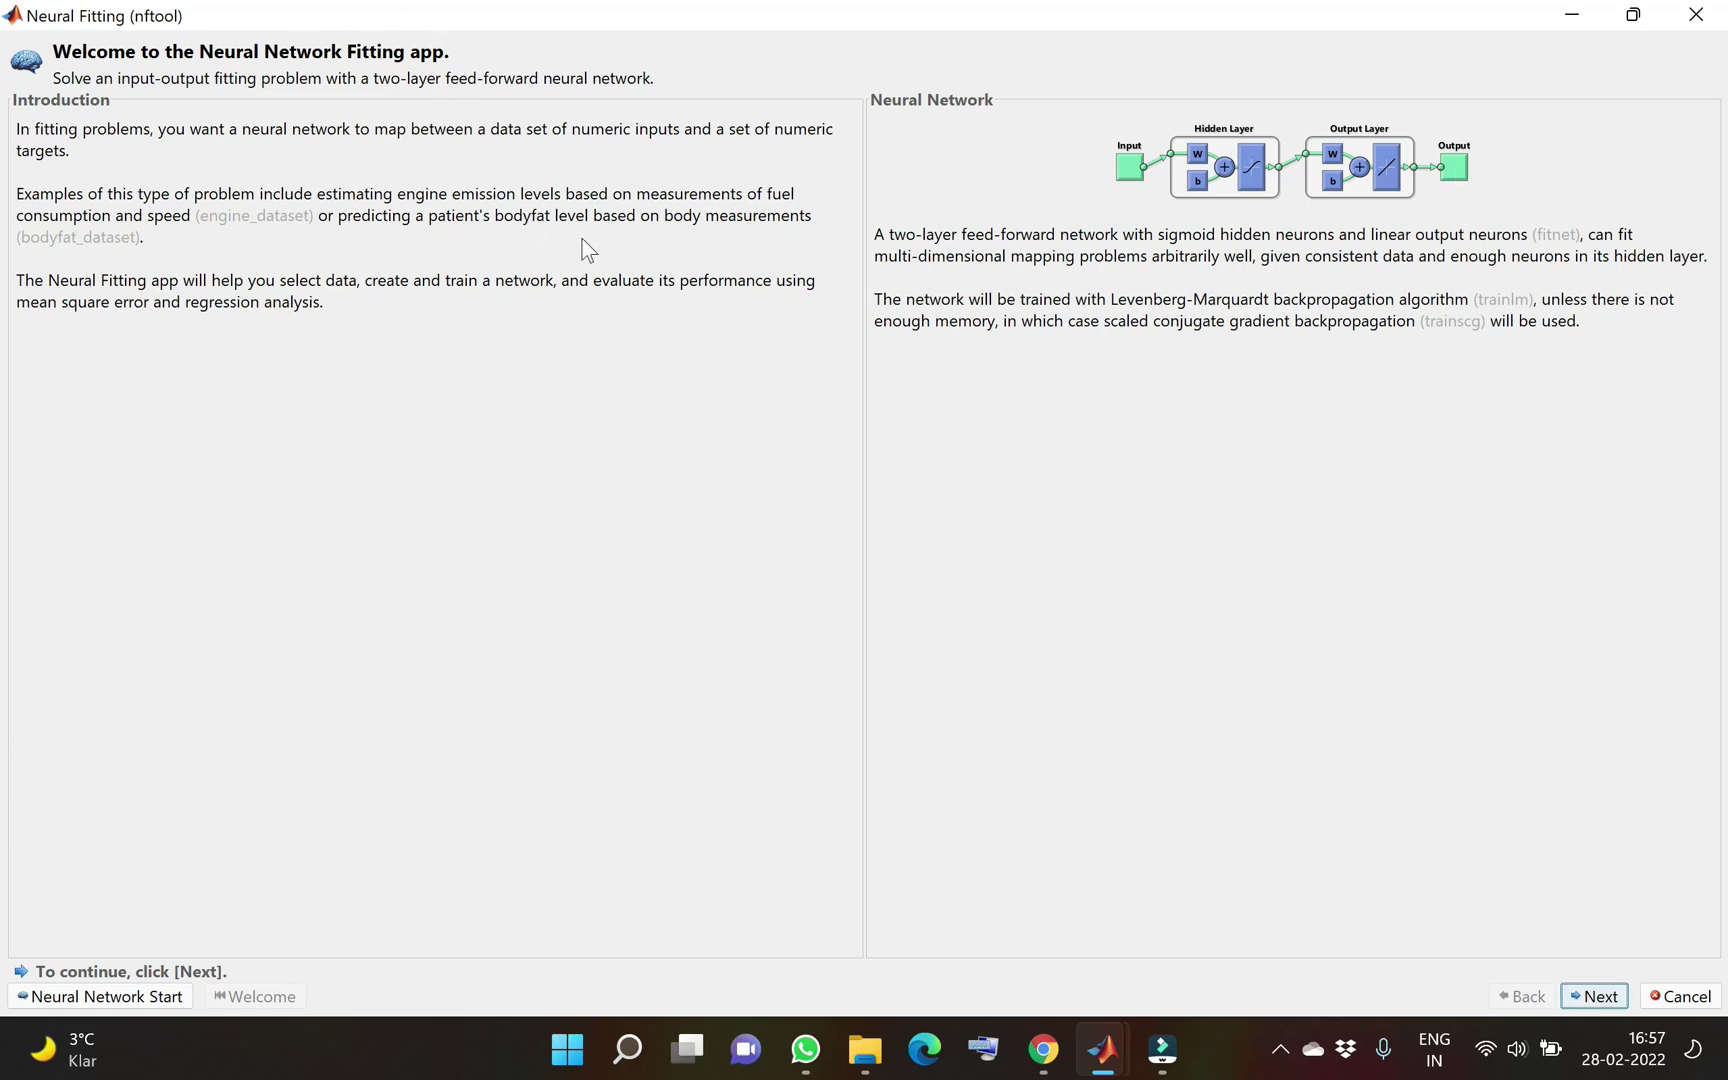
pyautogui.click(1598, 996)
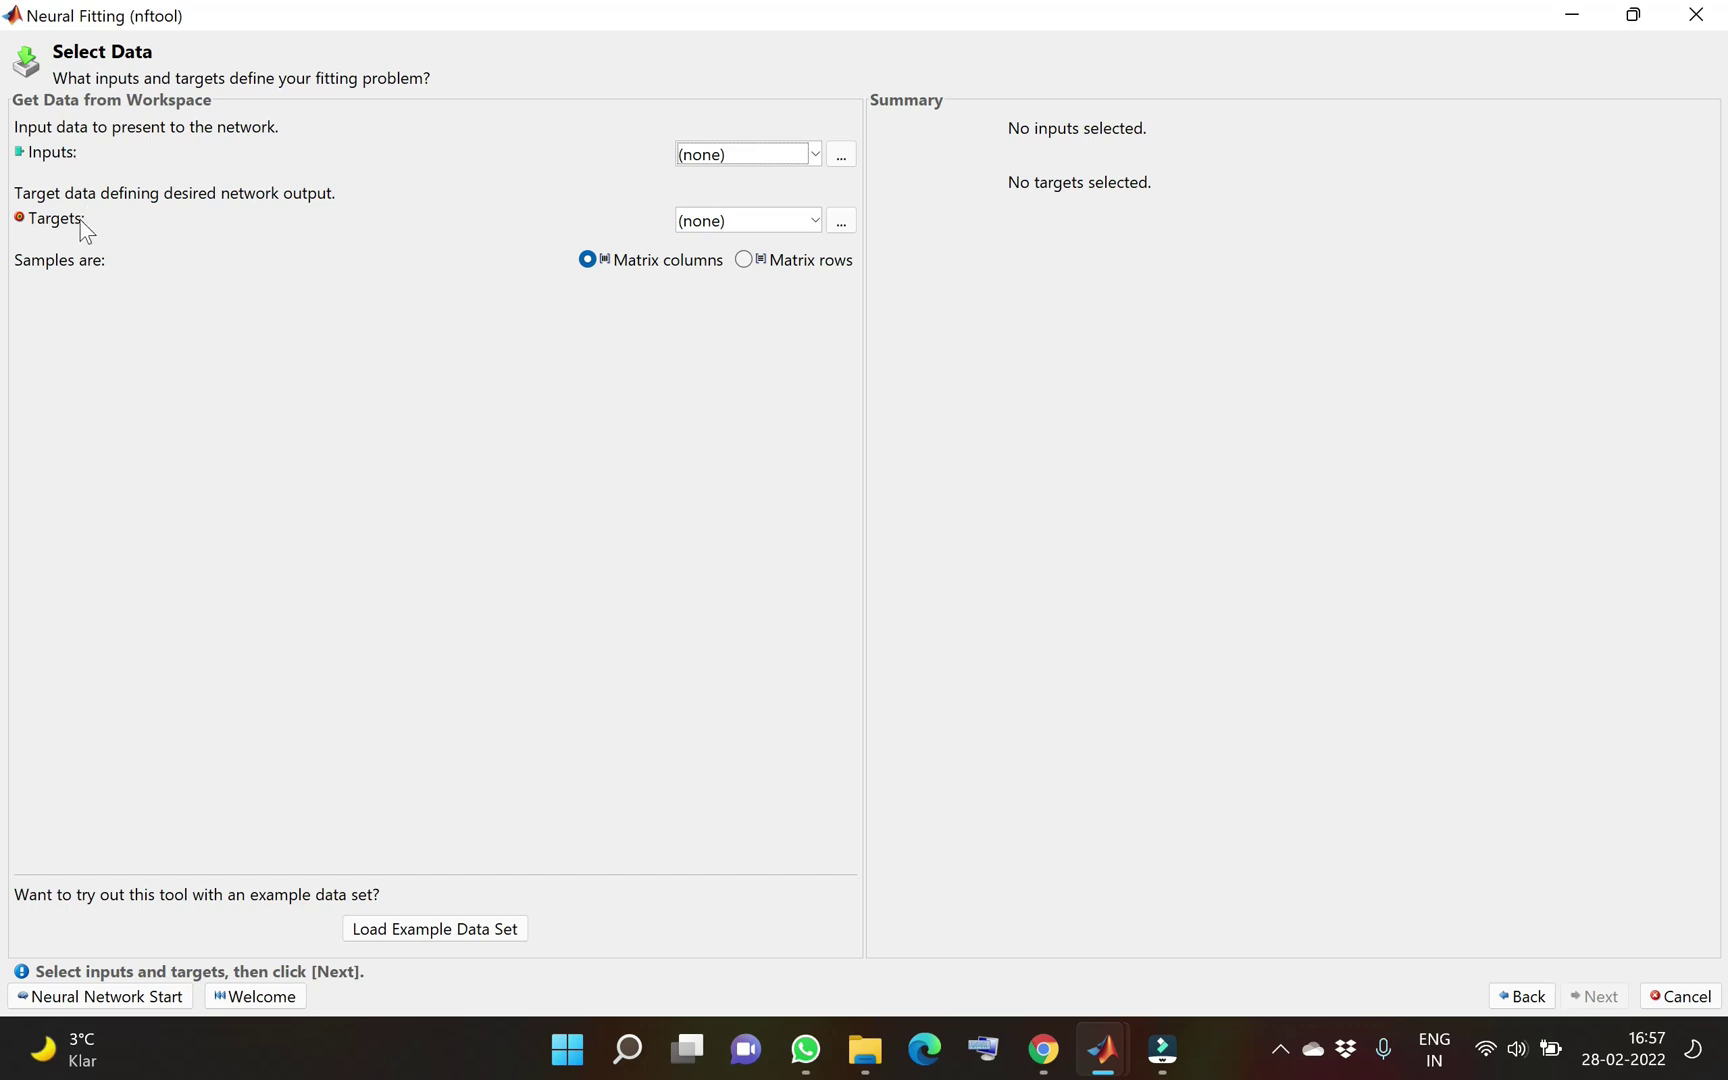
# Restore and reposition the fitting window, then minimize the nnstart and nctool windows
pyautogui.click(1638, 20)
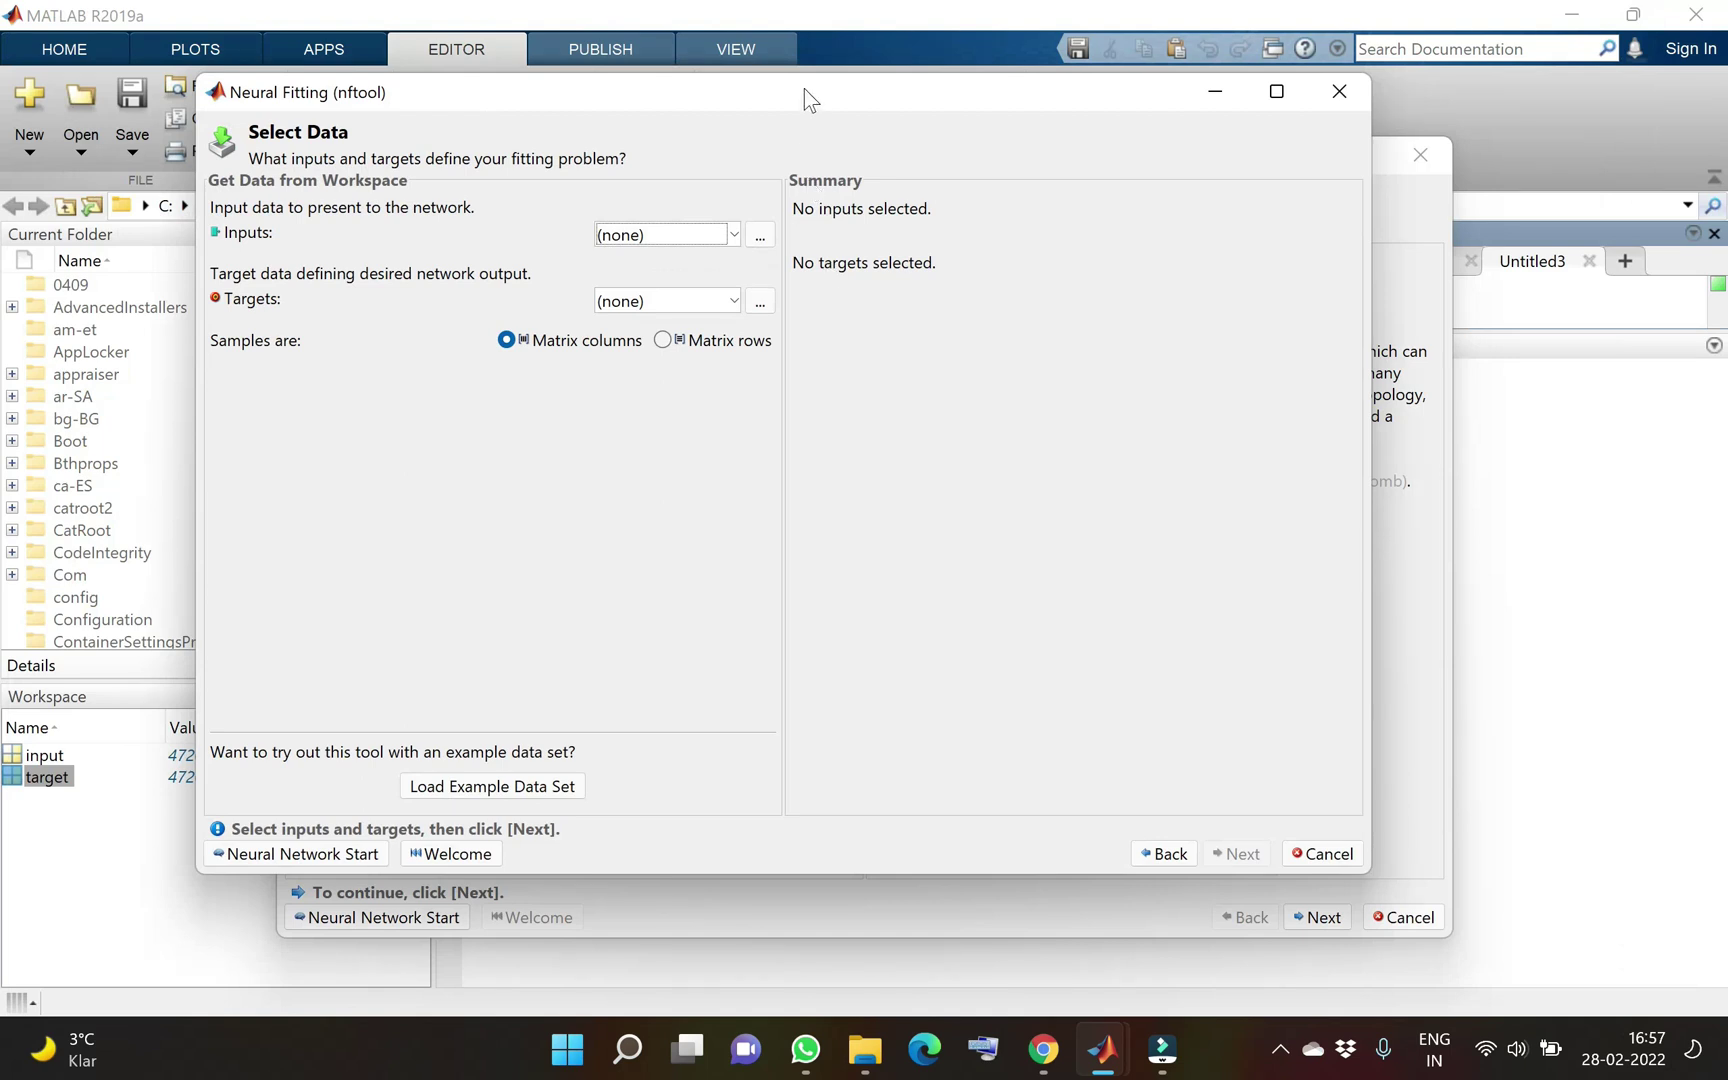
pyautogui.moveTo(805, 88); pyautogui.dragTo(894, 141)
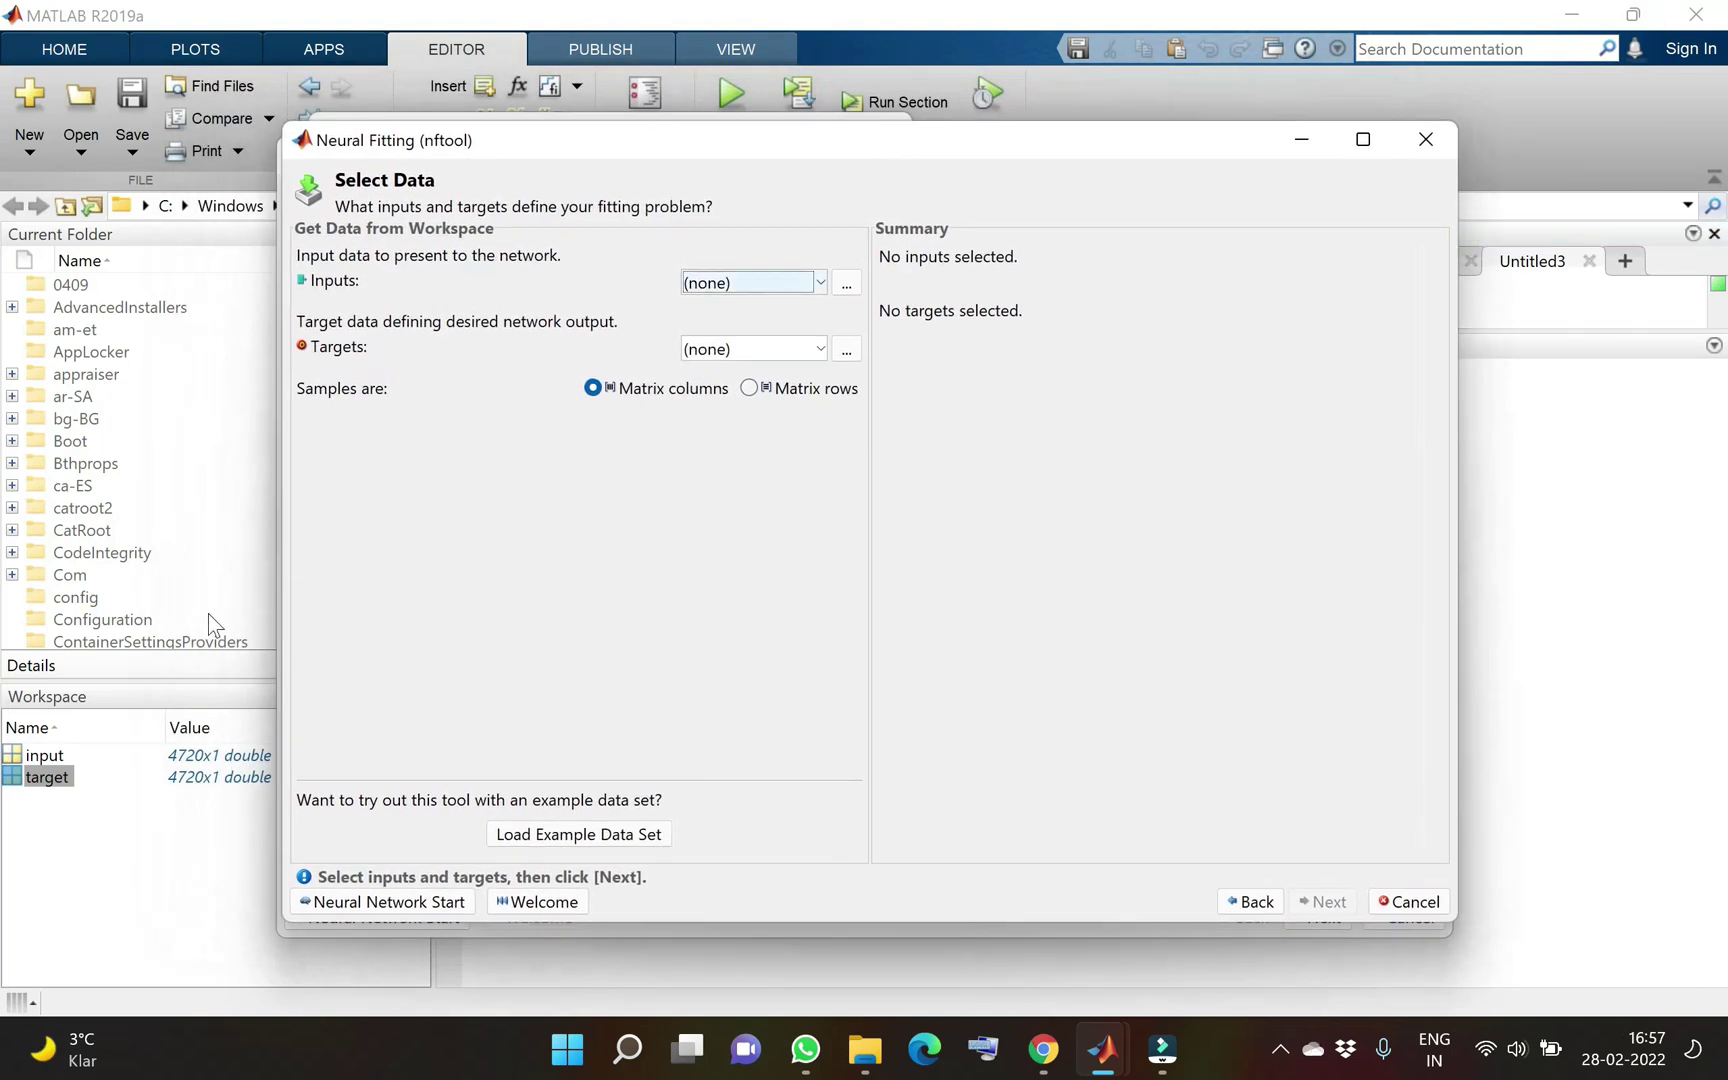
pyautogui.click(1306, 138)
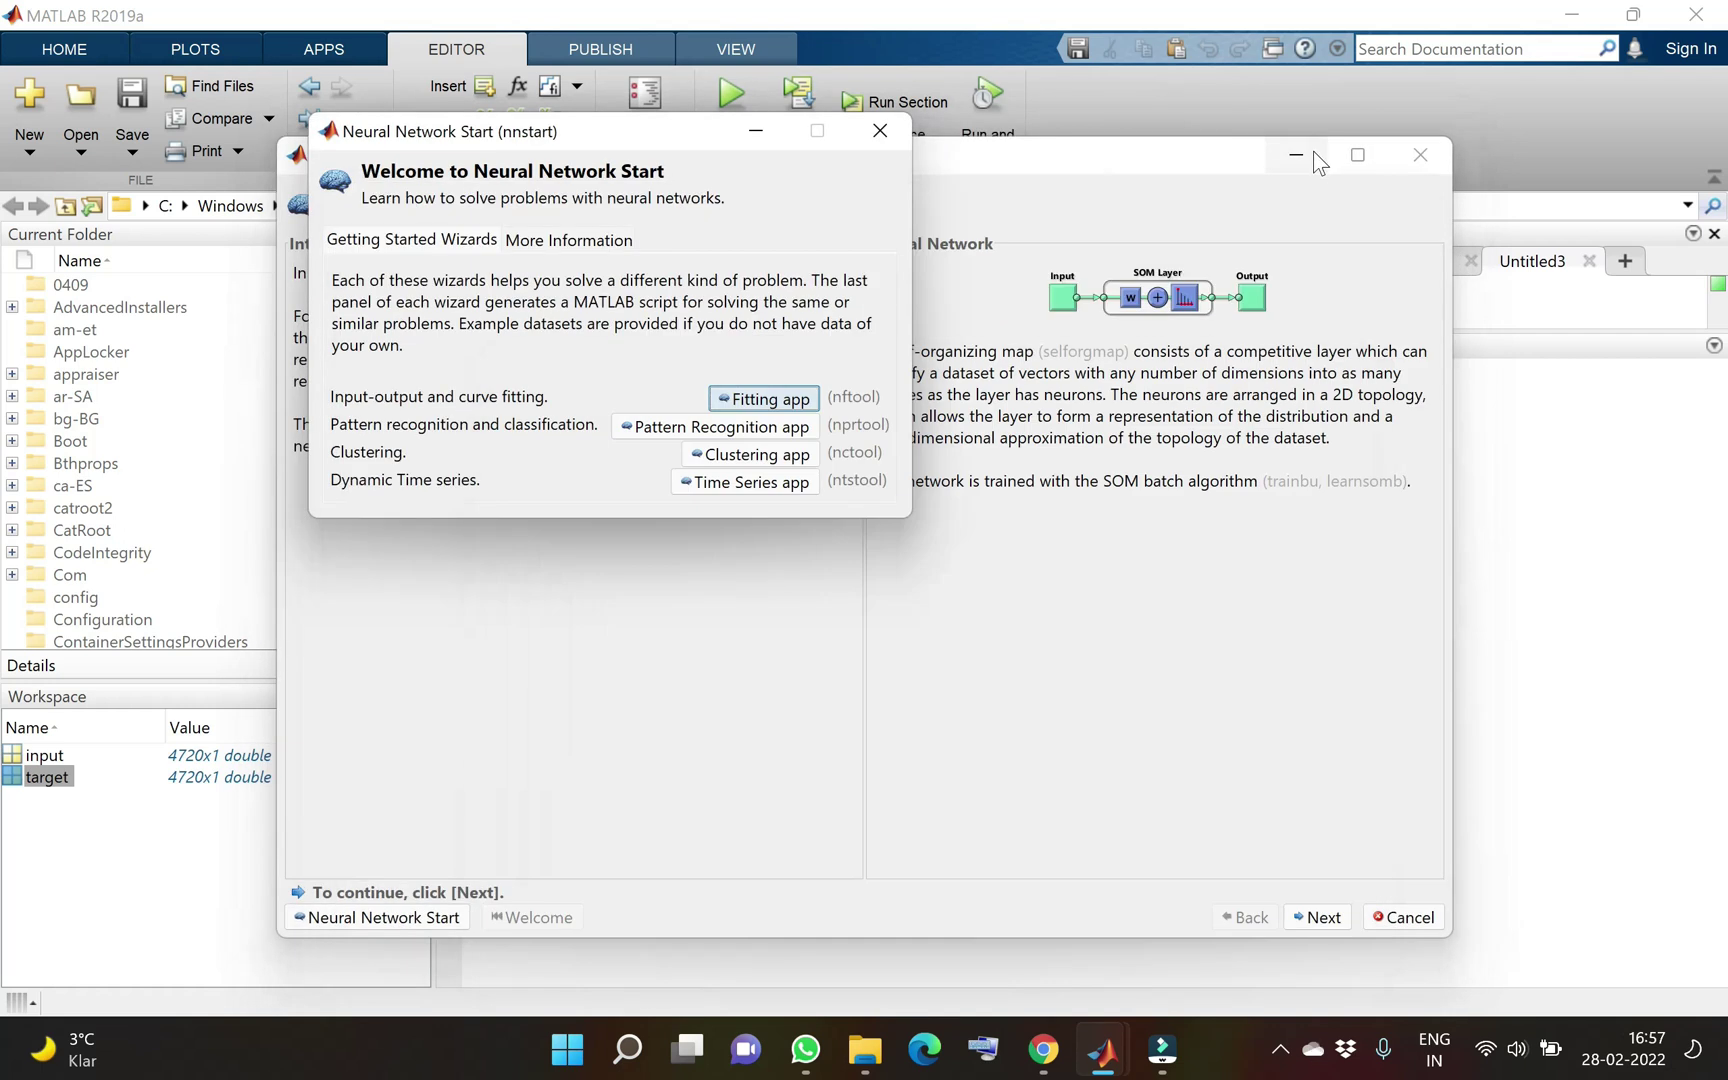
pyautogui.click(757, 132)
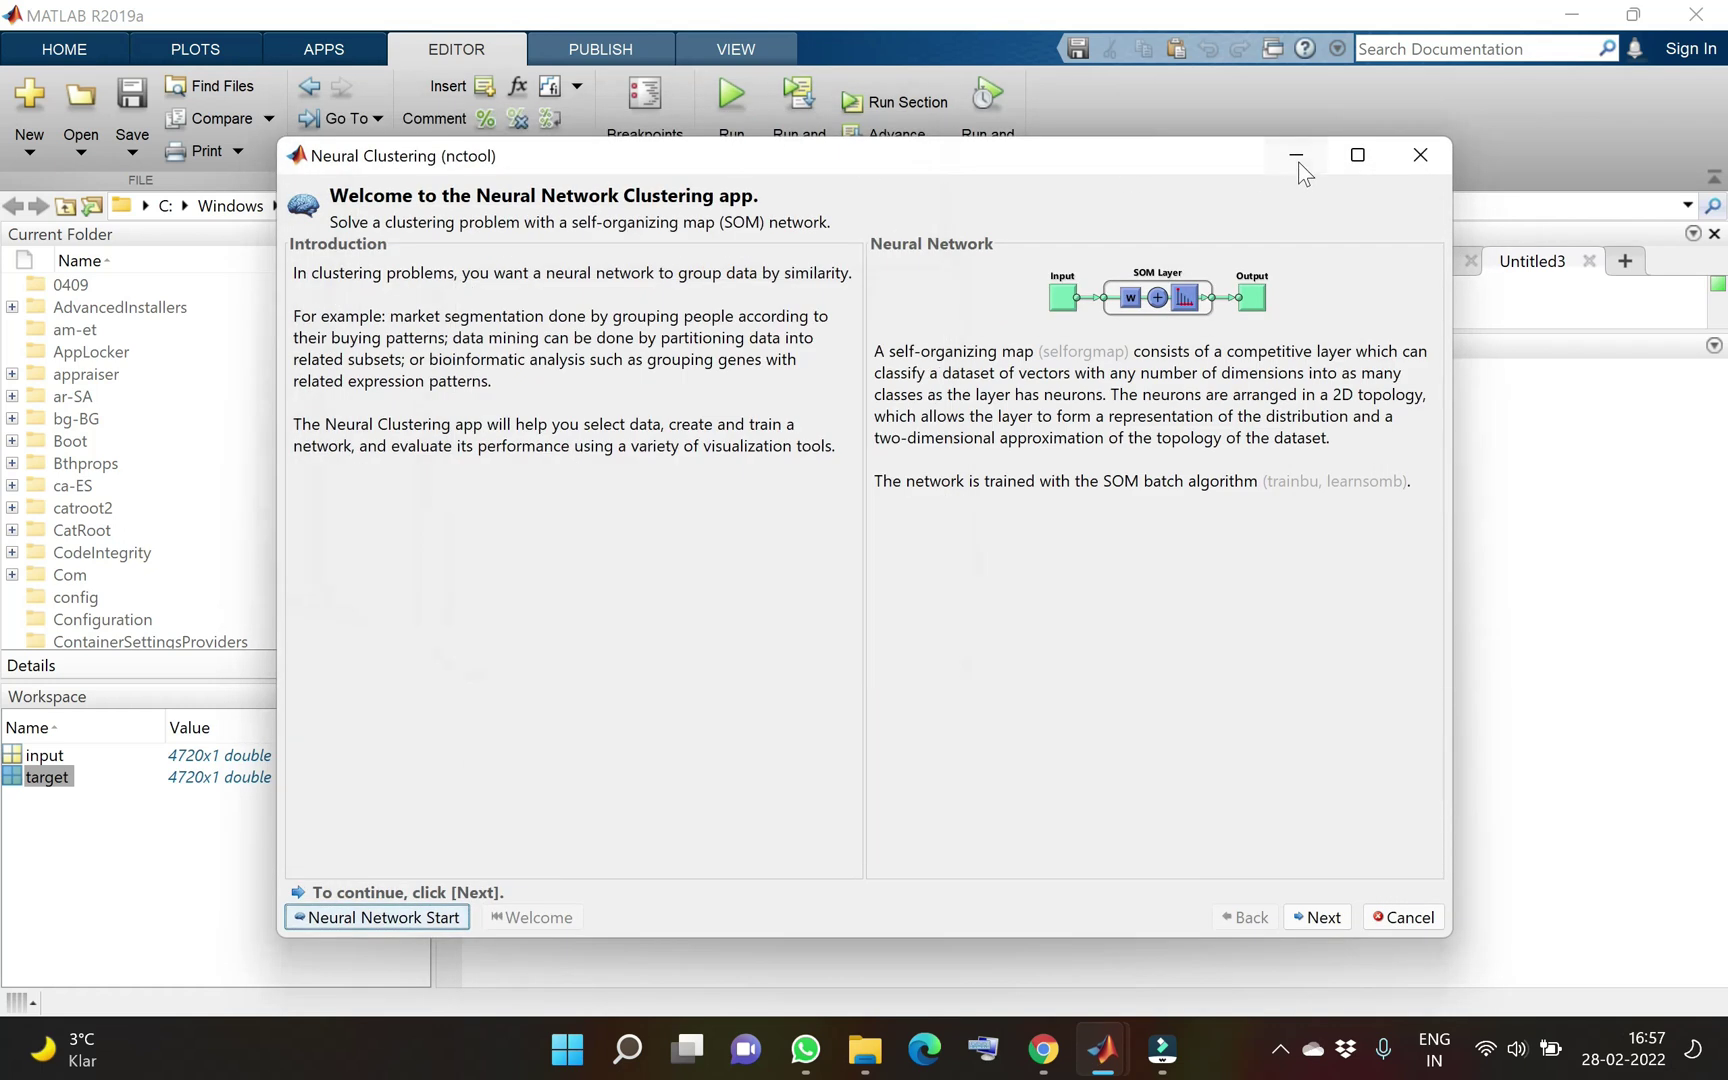
pyautogui.click(1299, 157)
pyautogui.doubleClick(63, 755)
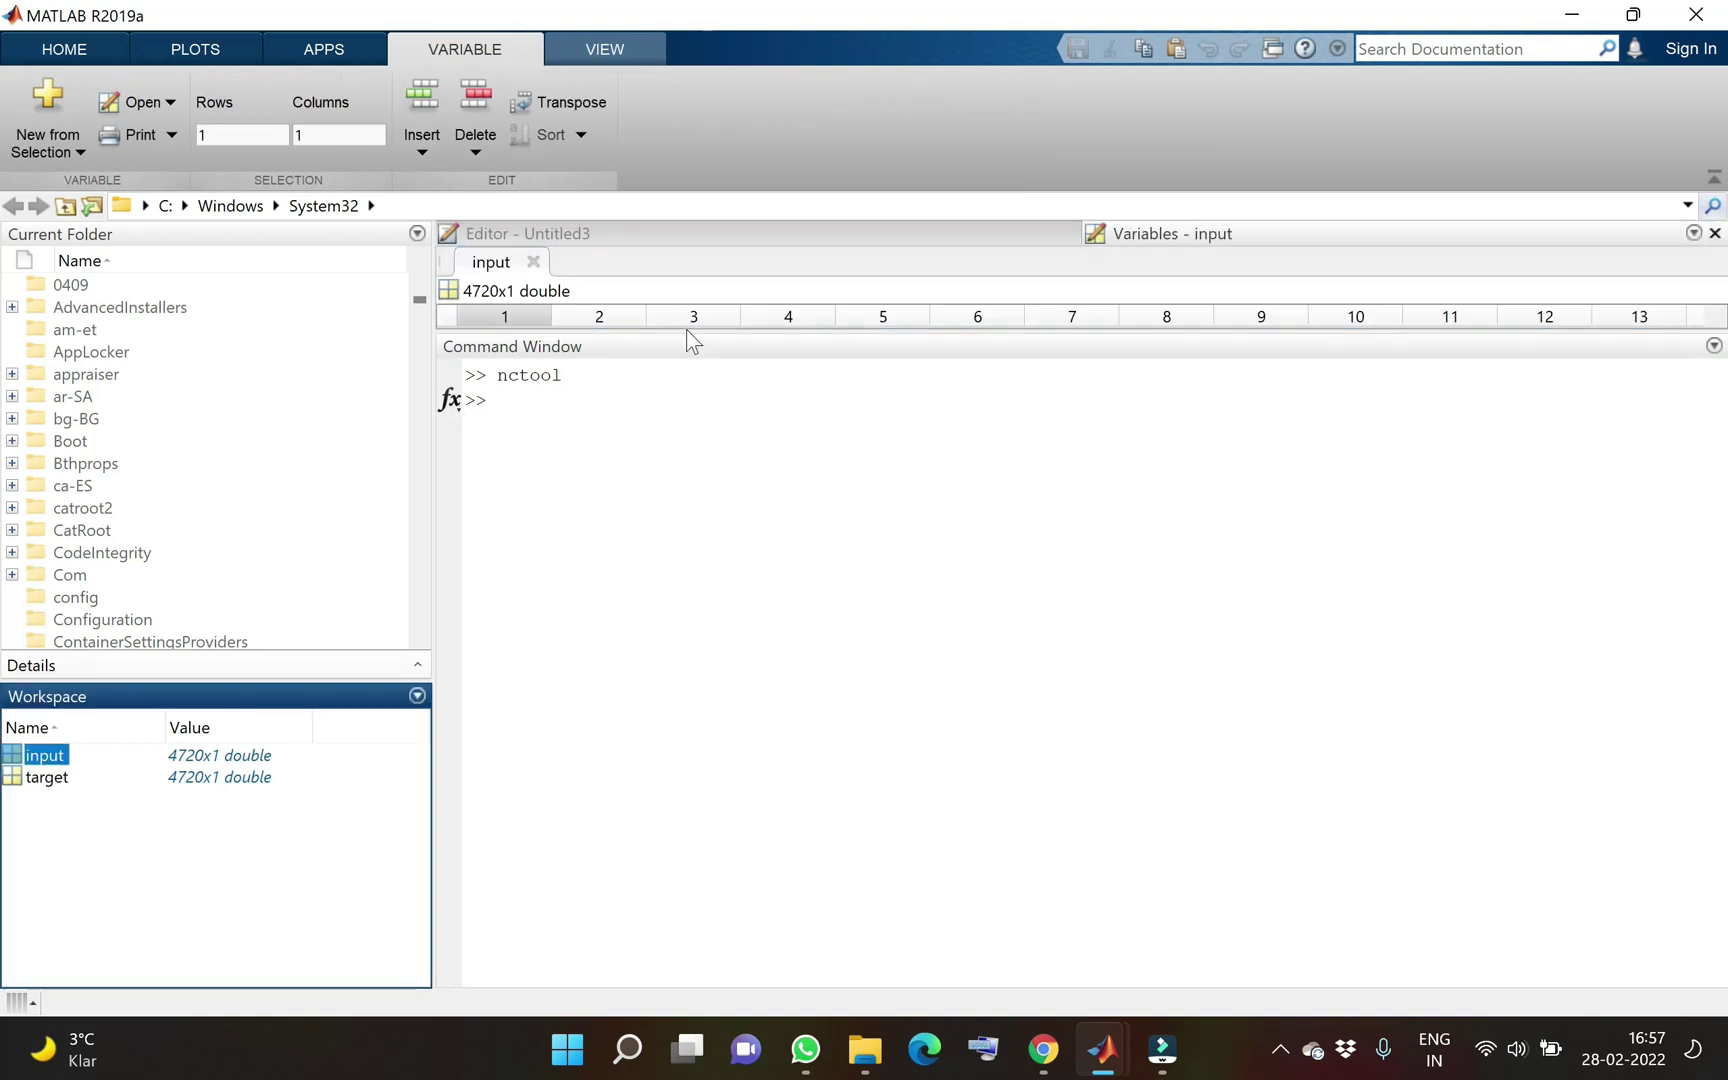
pyautogui.moveTo(686, 329); pyautogui.dragTo(645, 729)
pyautogui.click(536, 340)
pyautogui.scroll(-15, 540, 360)
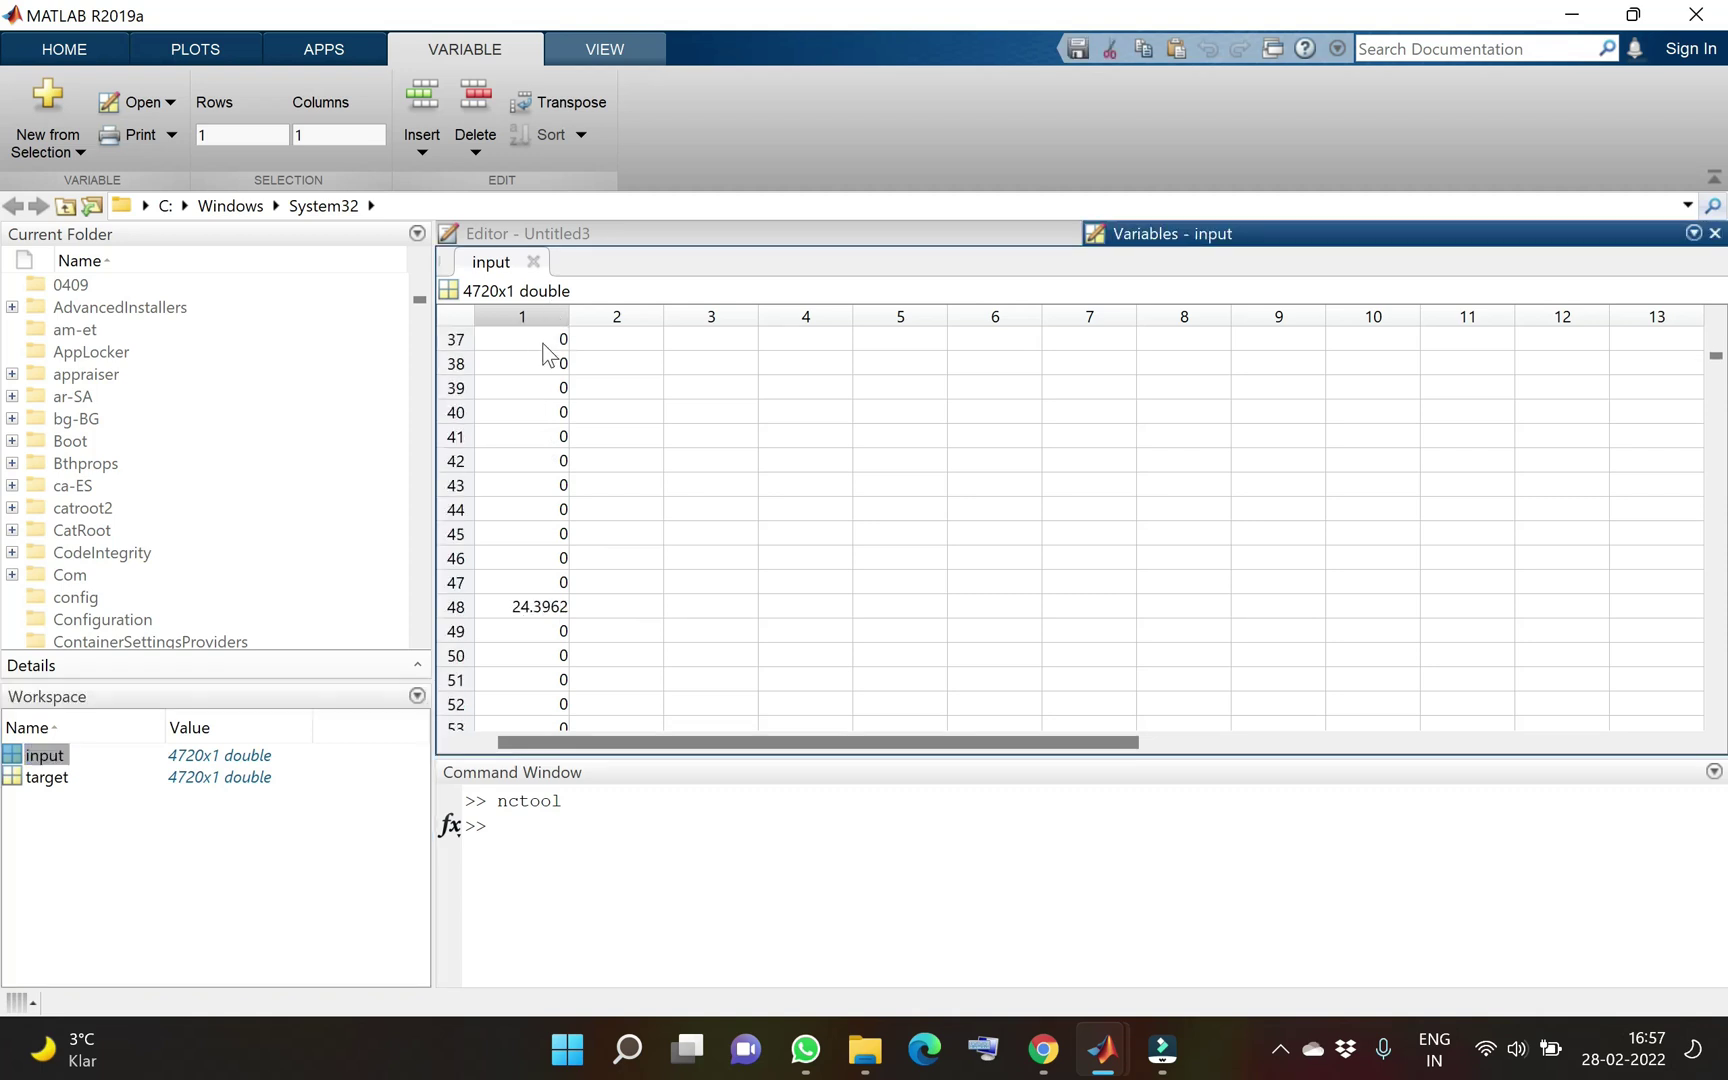
pyautogui.scroll(-7, 545, 358)
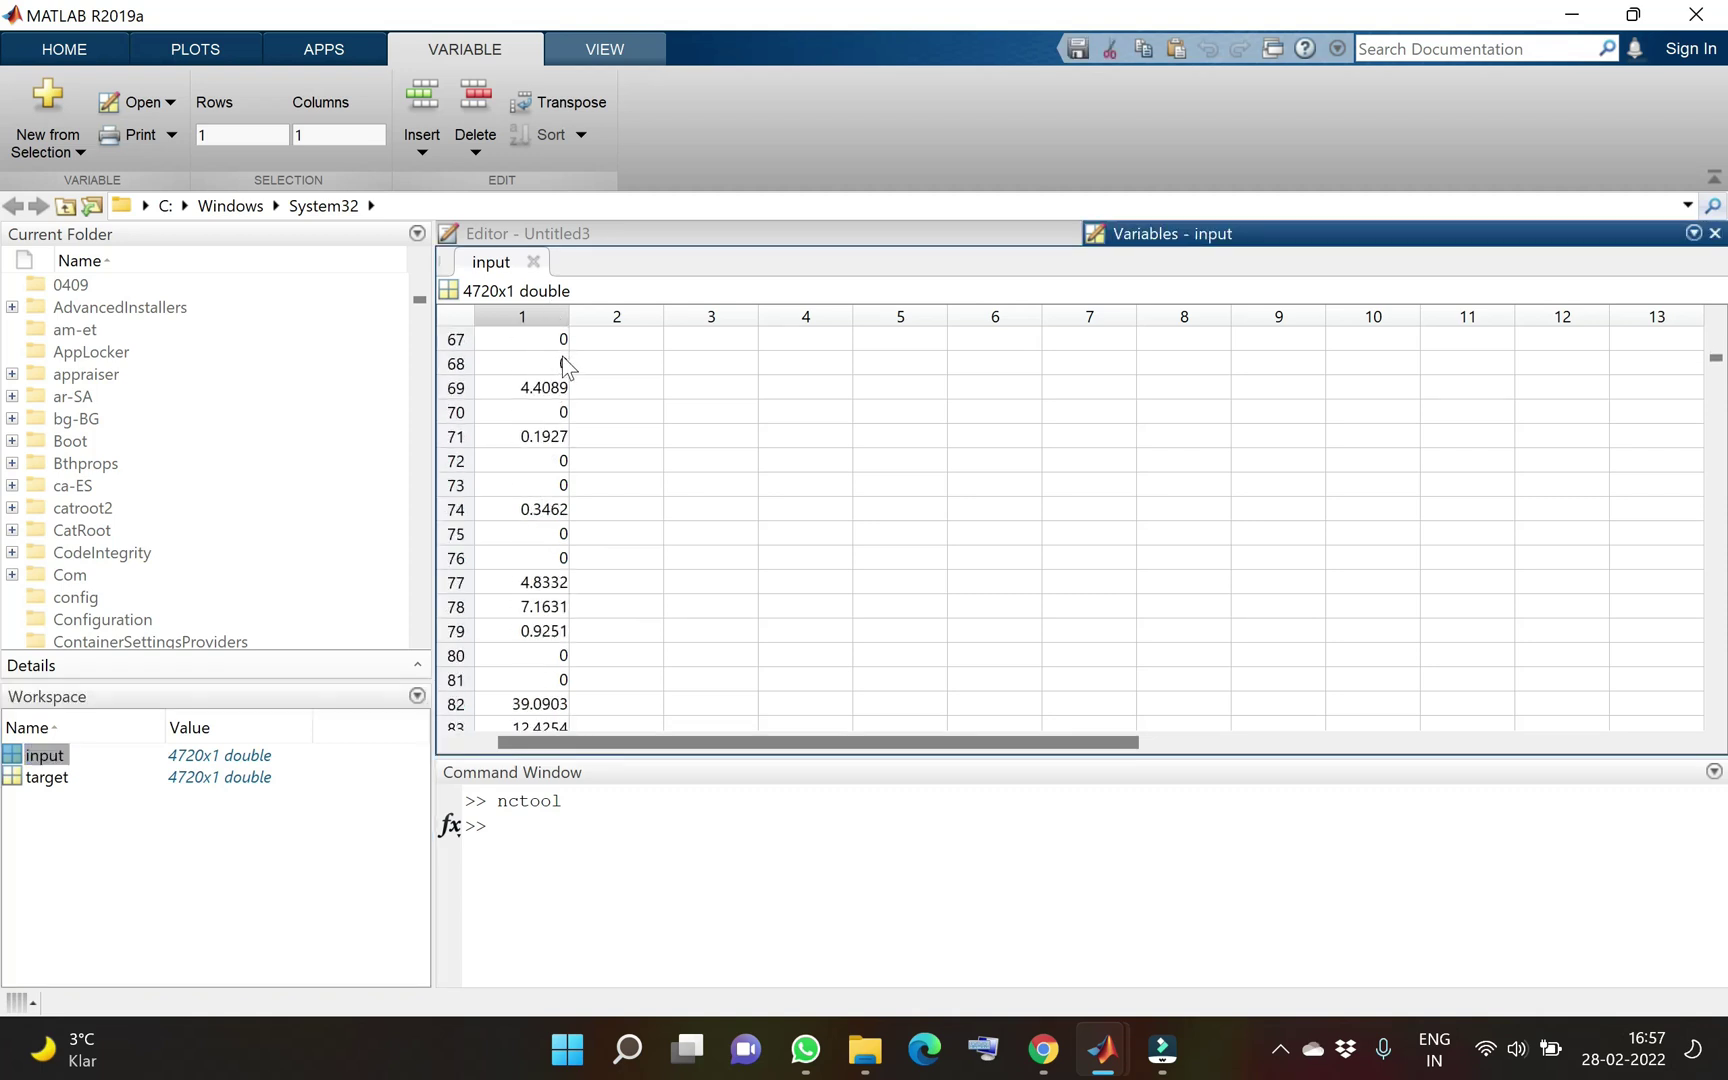
pyautogui.scroll(-6, 565, 390)
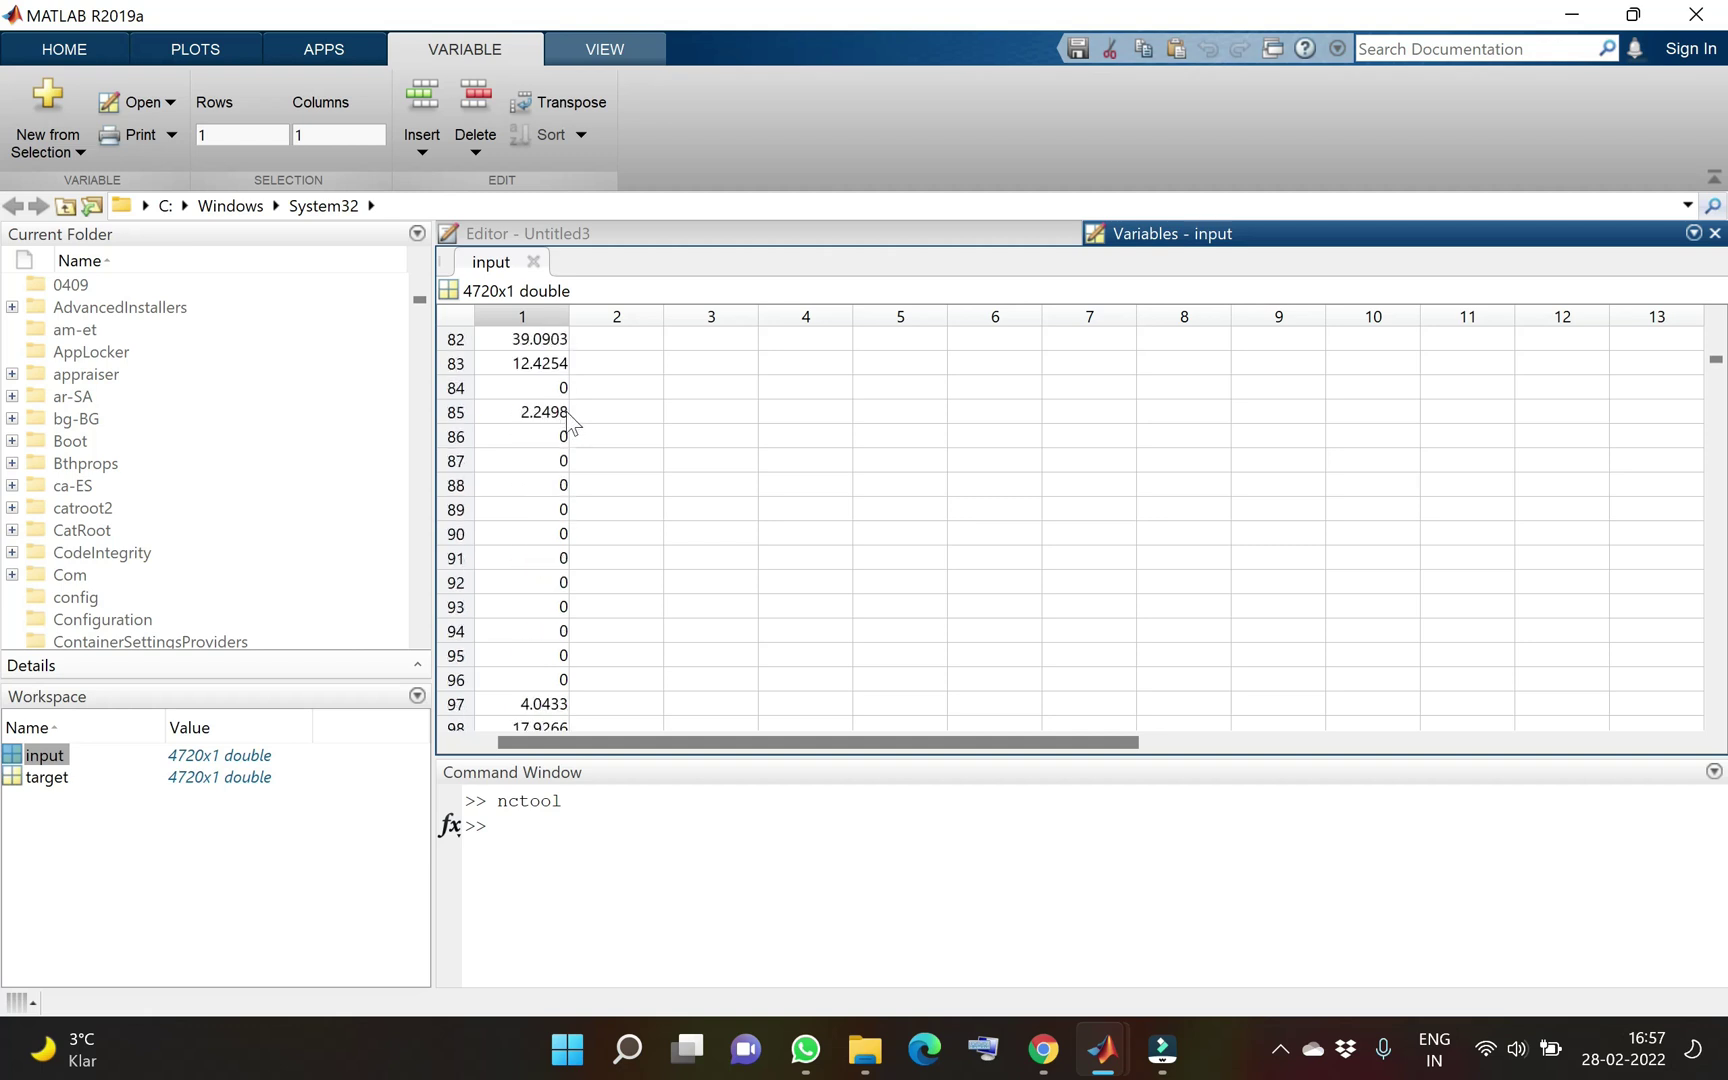
pyautogui.scroll(-10, 565, 400)
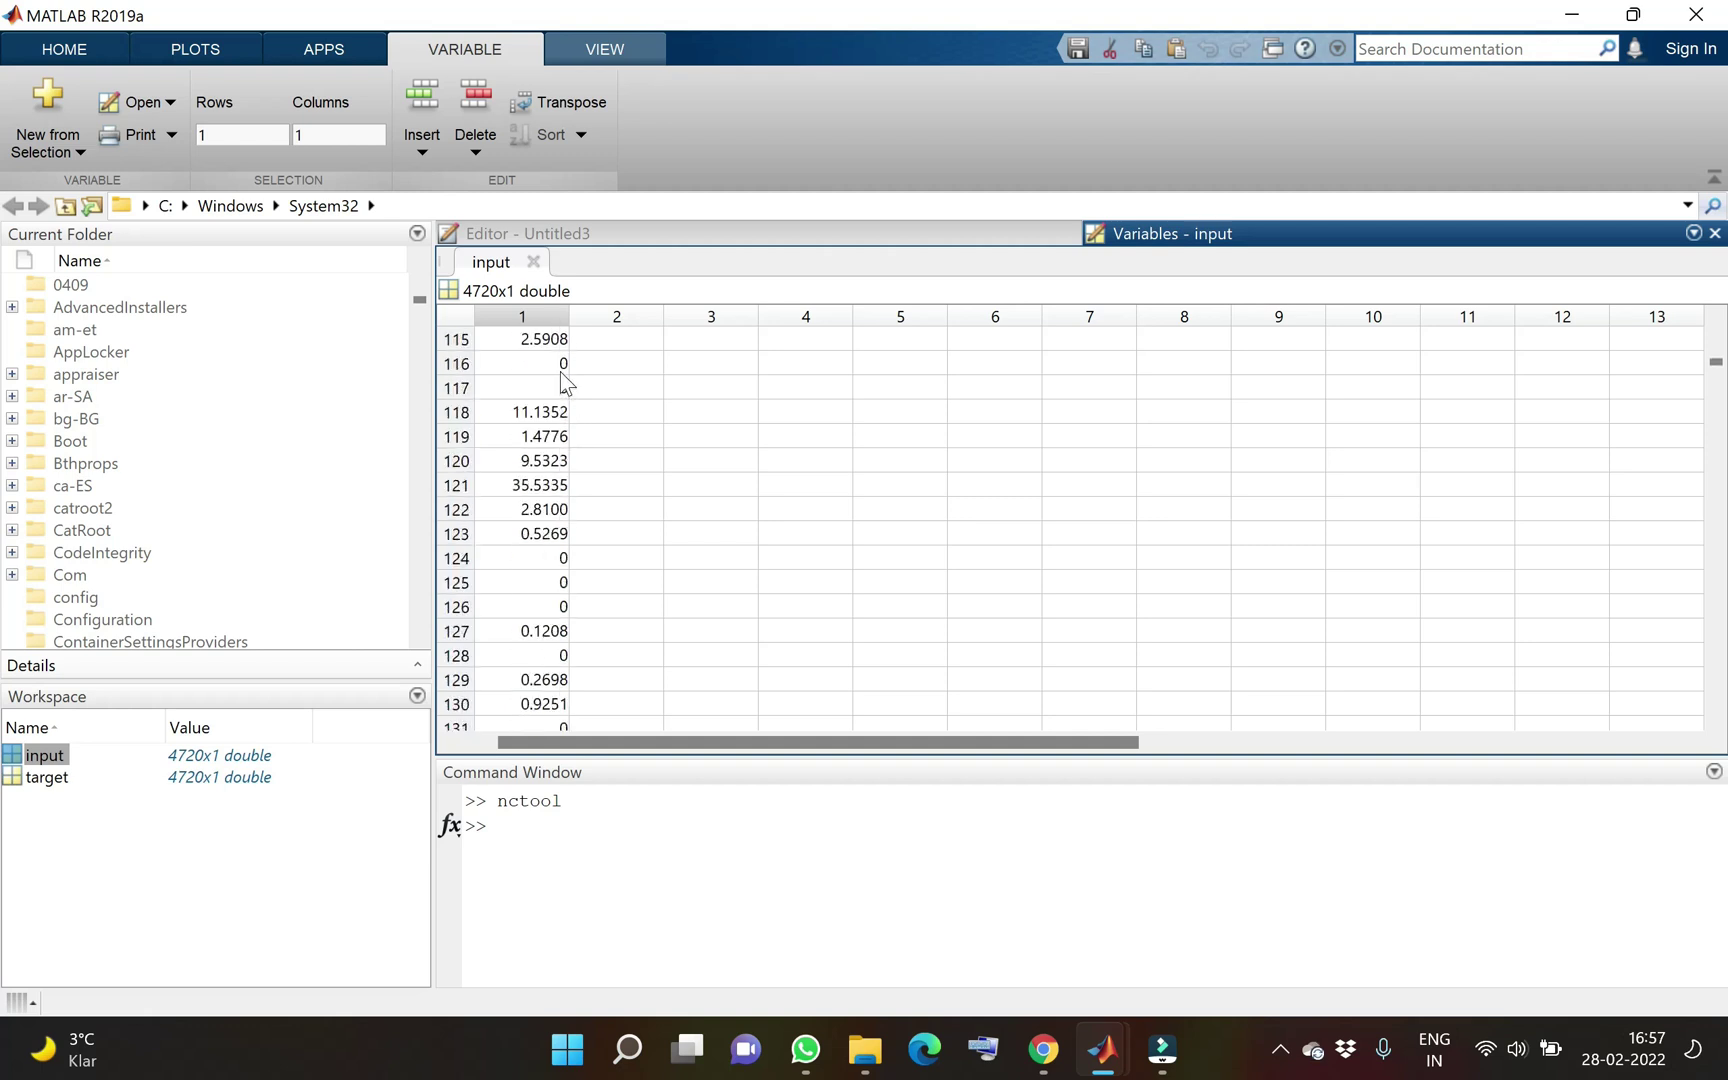
pyautogui.click(187, 782)
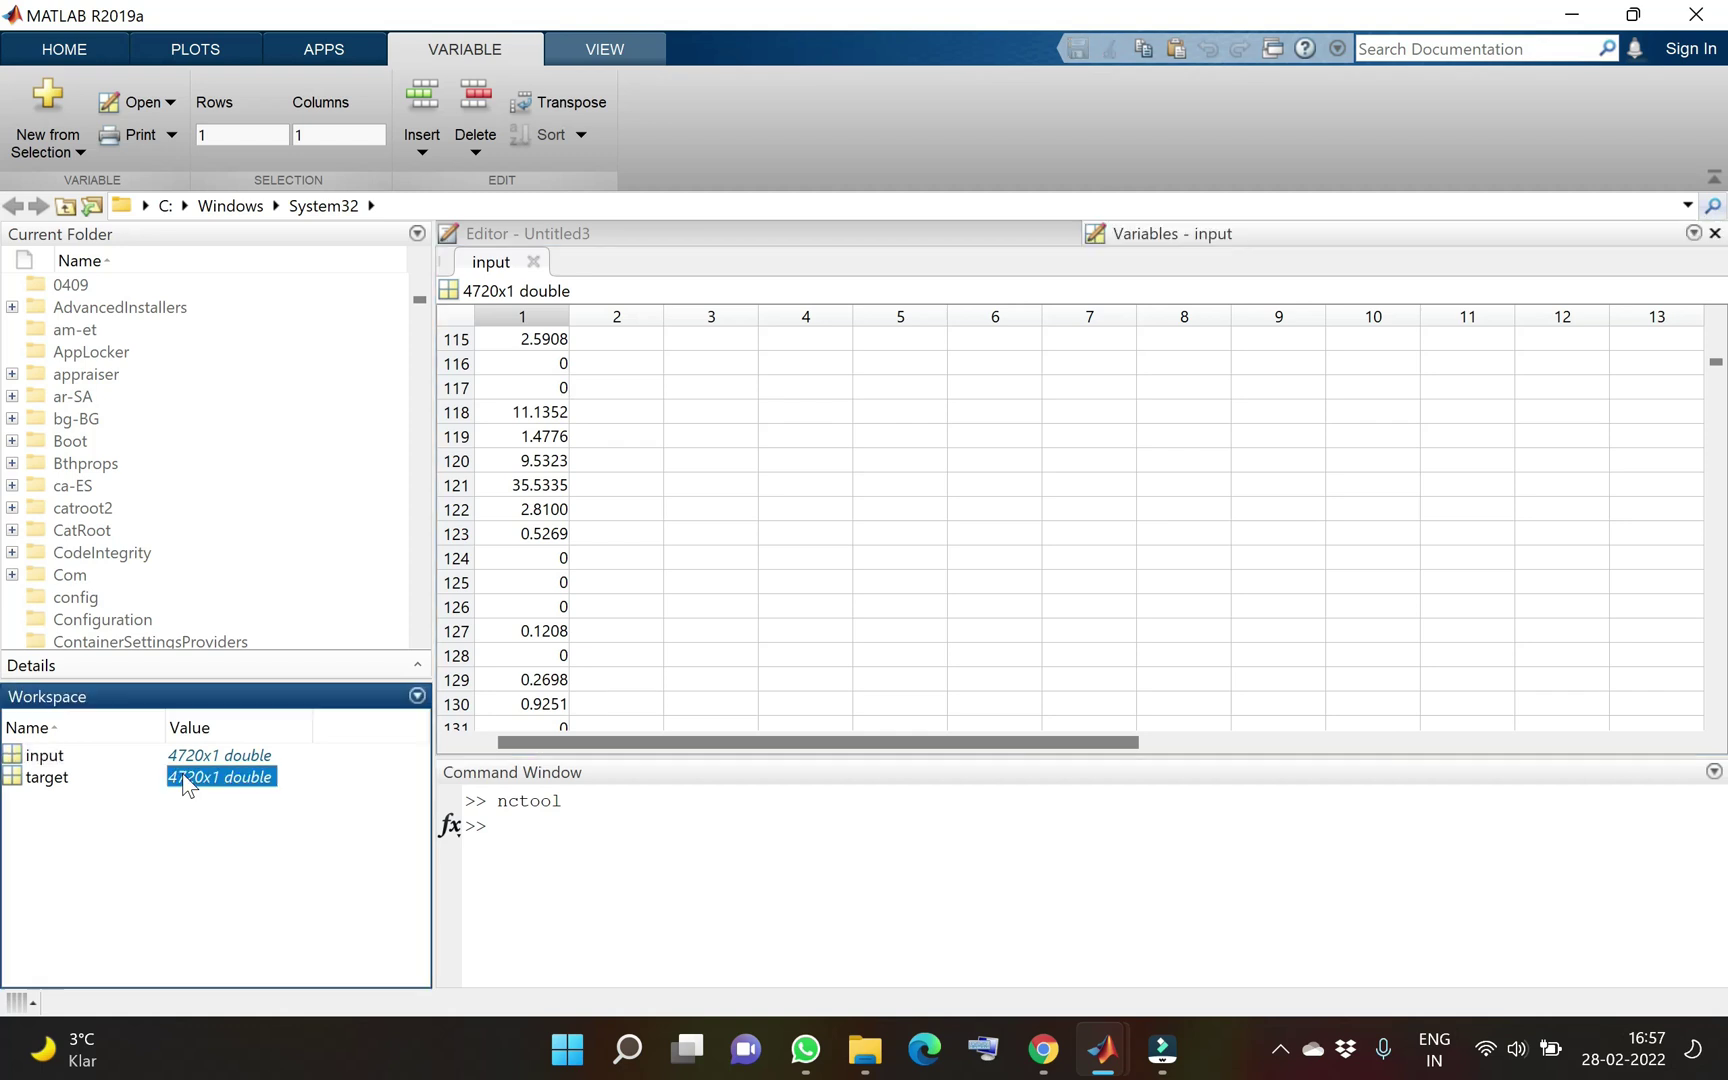
pyautogui.click(66, 786)
pyautogui.doubleClick(42, 788)
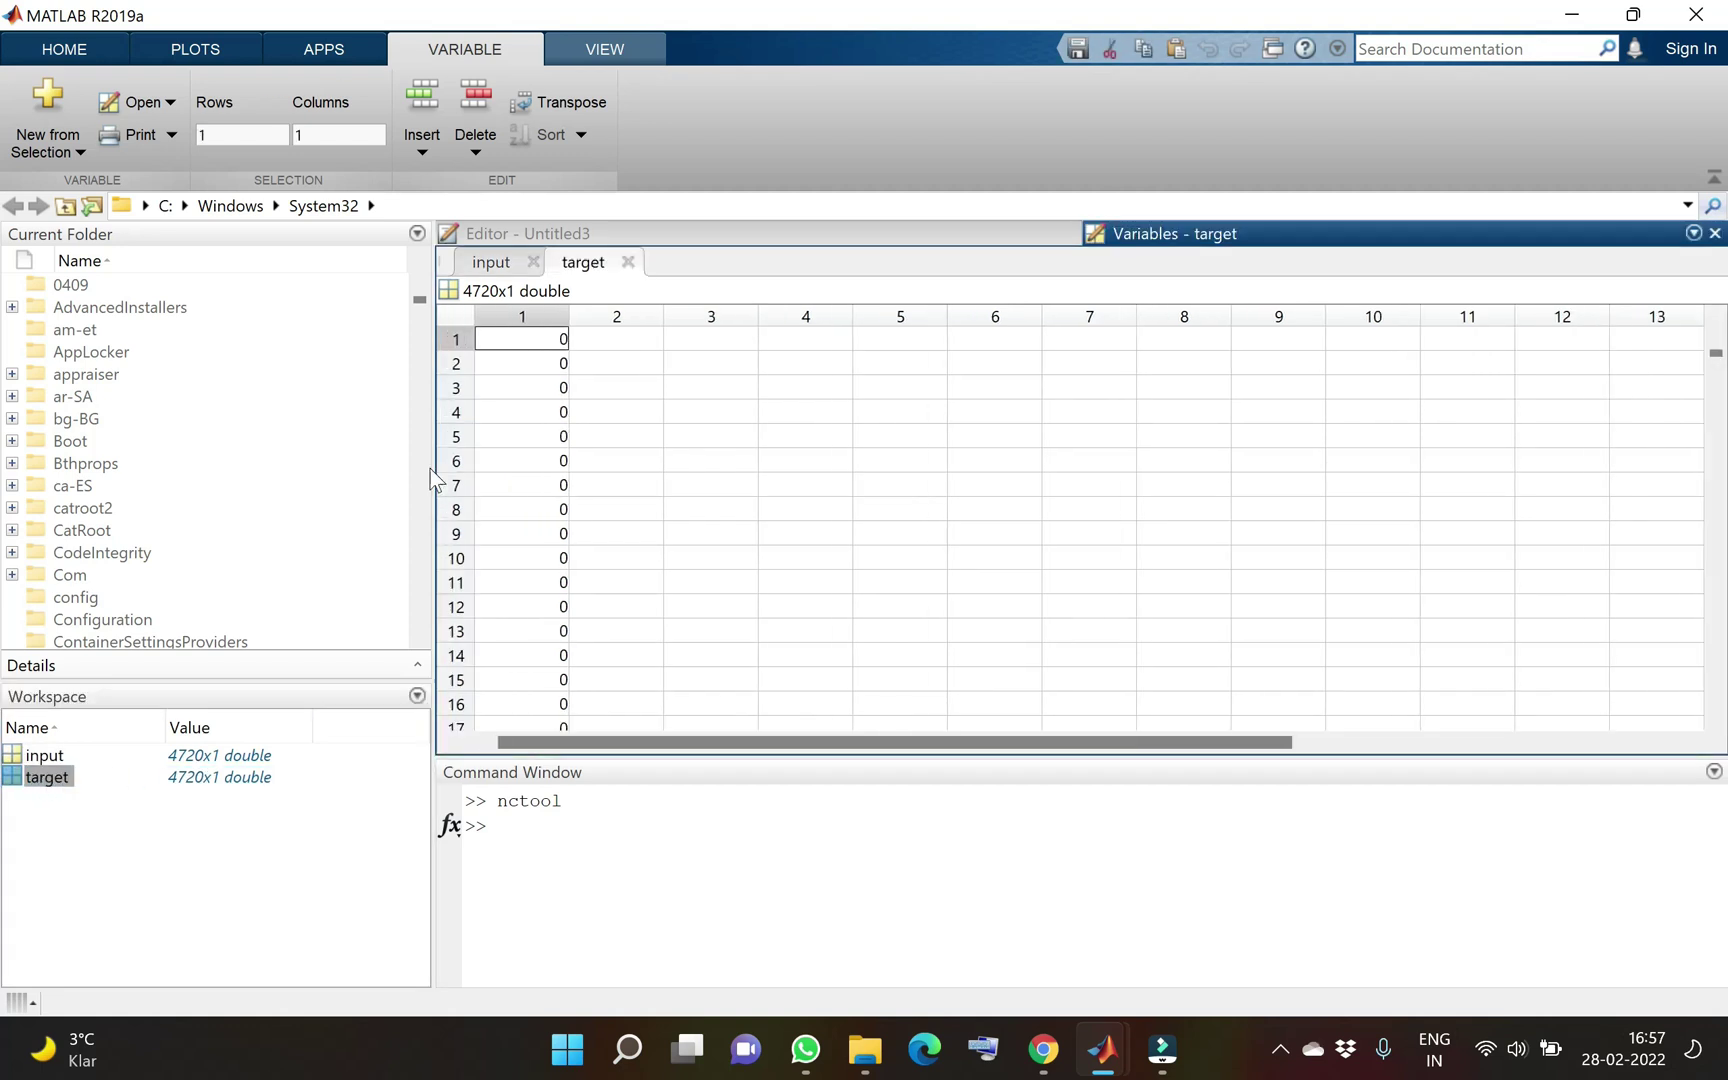
pyautogui.scroll(-3, 590, 392)
pyautogui.scroll(-3, 576, 398)
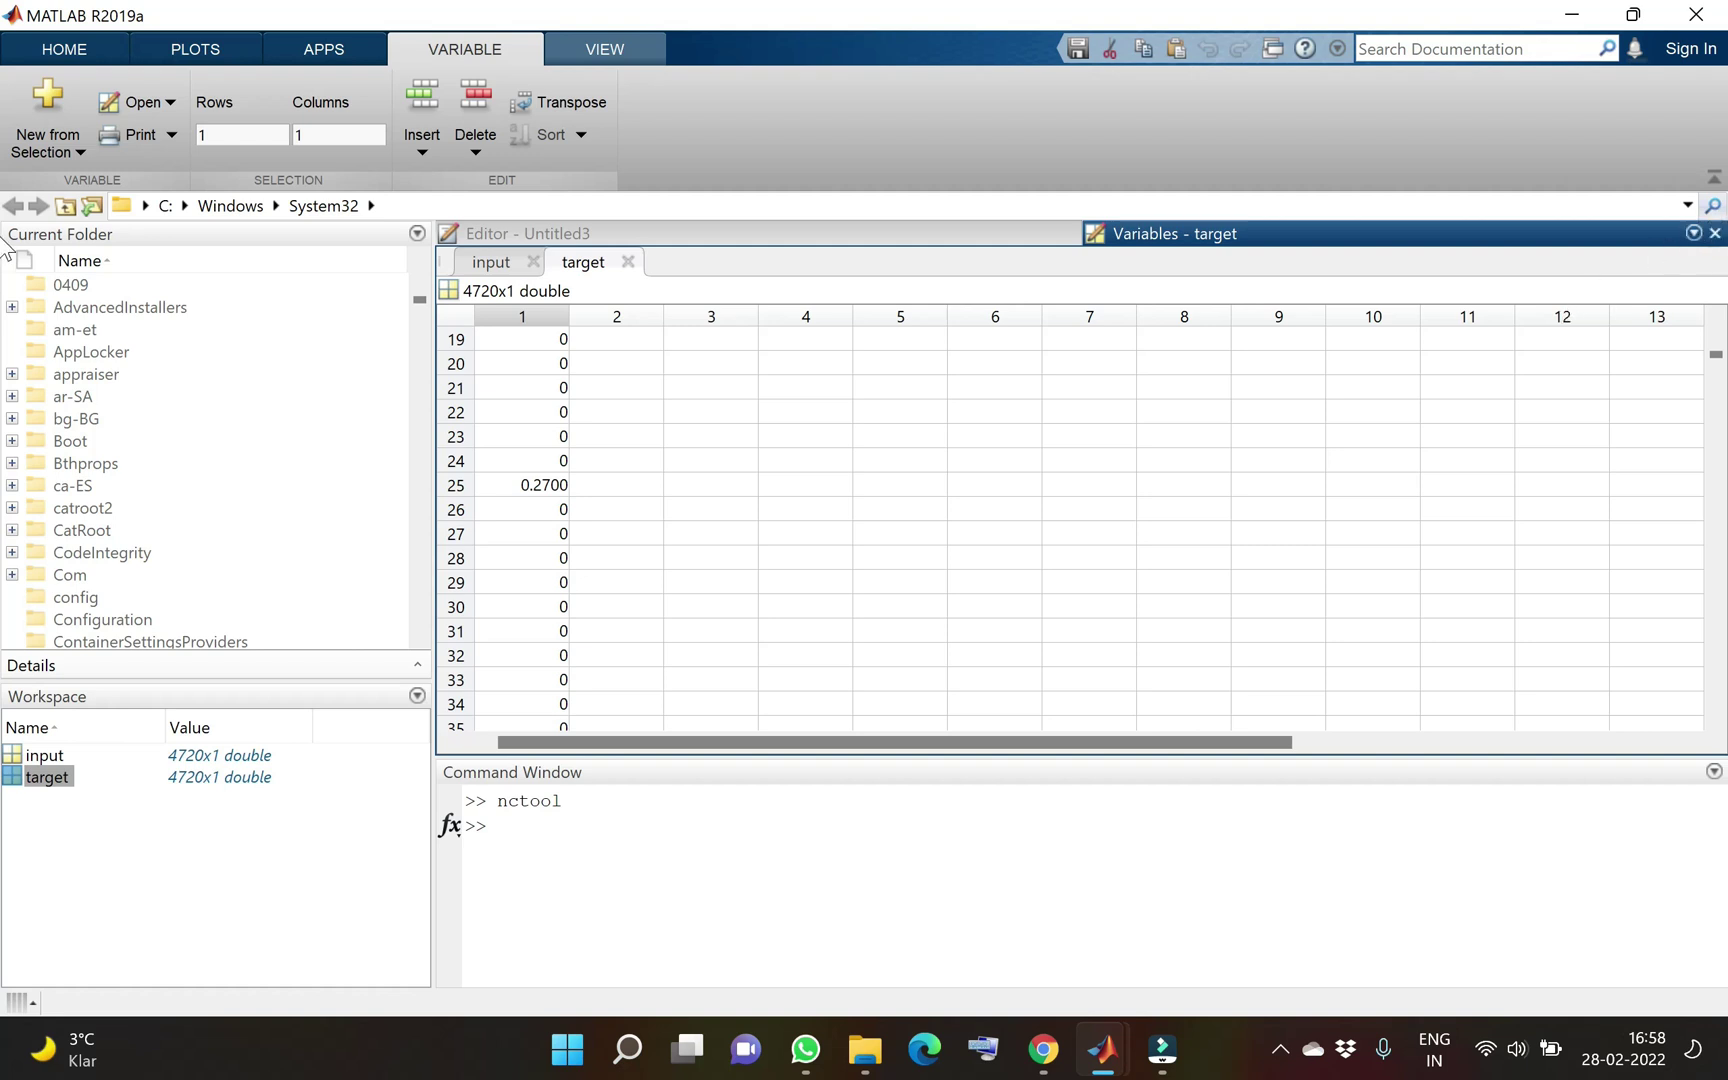
pyautogui.click(1714, 235)
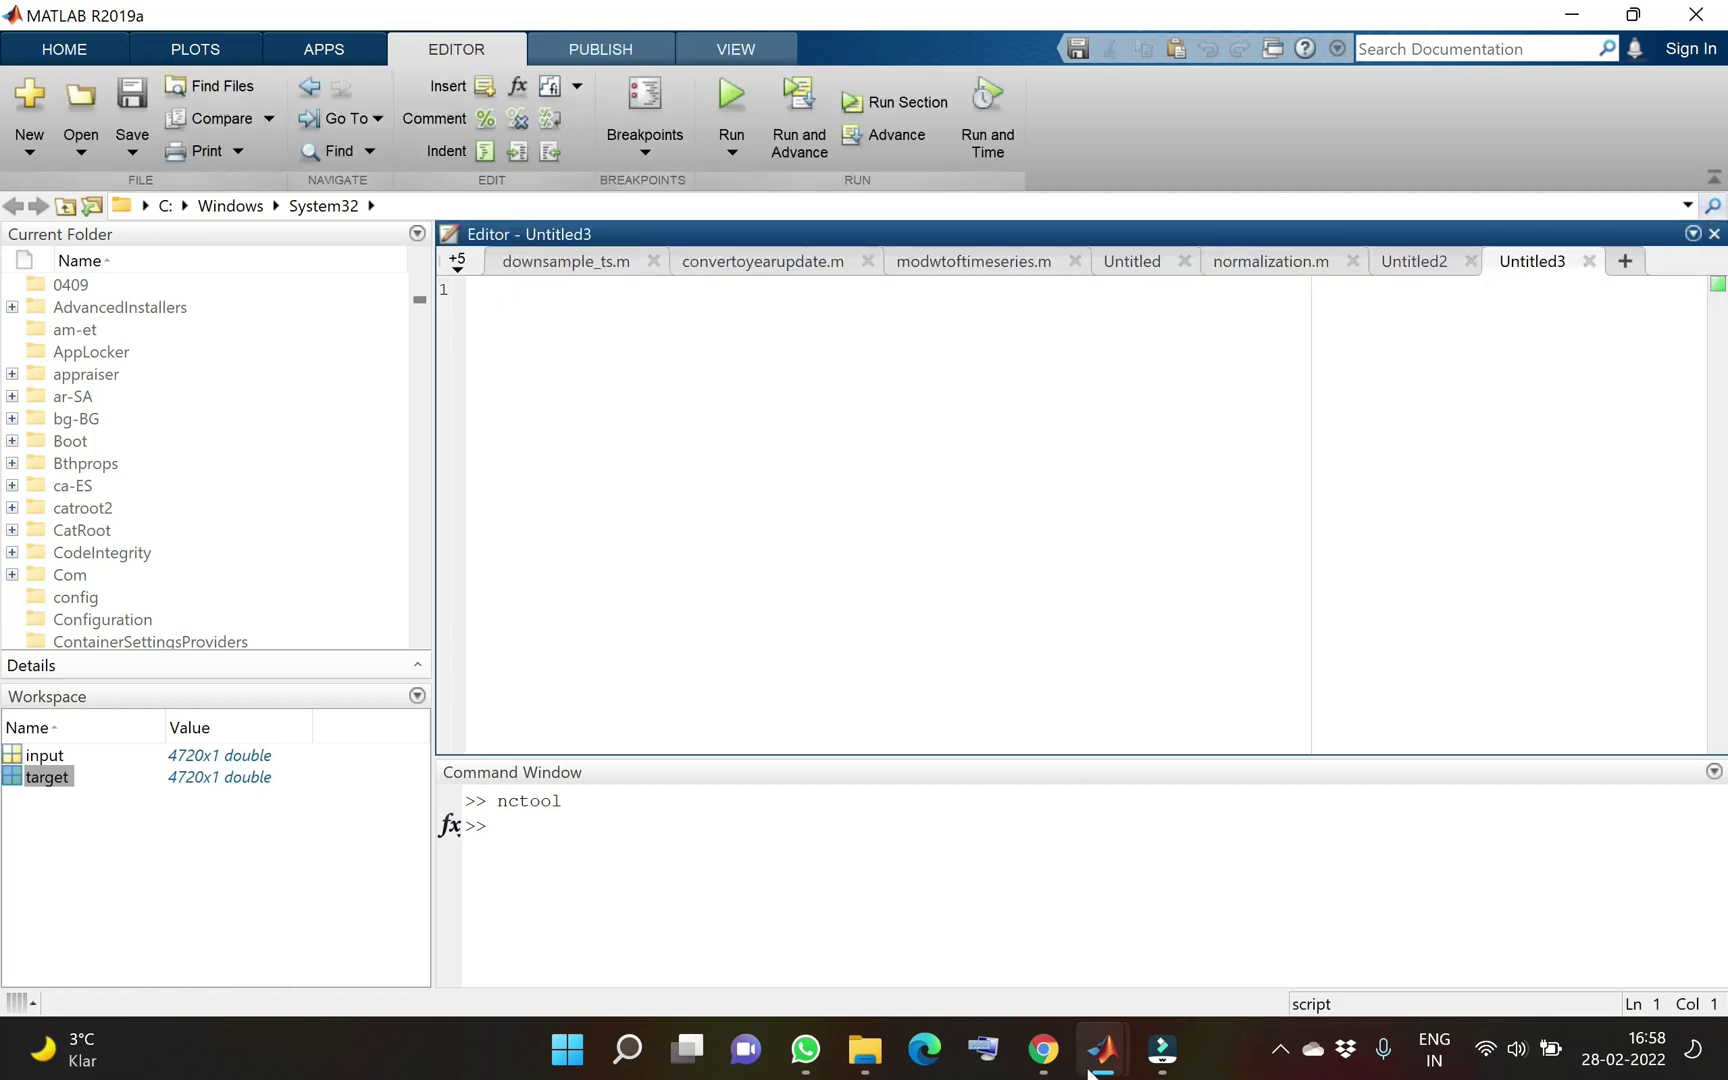
# In the Neural Fitting app, choose 'input' as Inputs and 'target' as Targets, then browse for input data
pyautogui.moveTo(1100, 1050)
pyautogui.click(1387, 852)
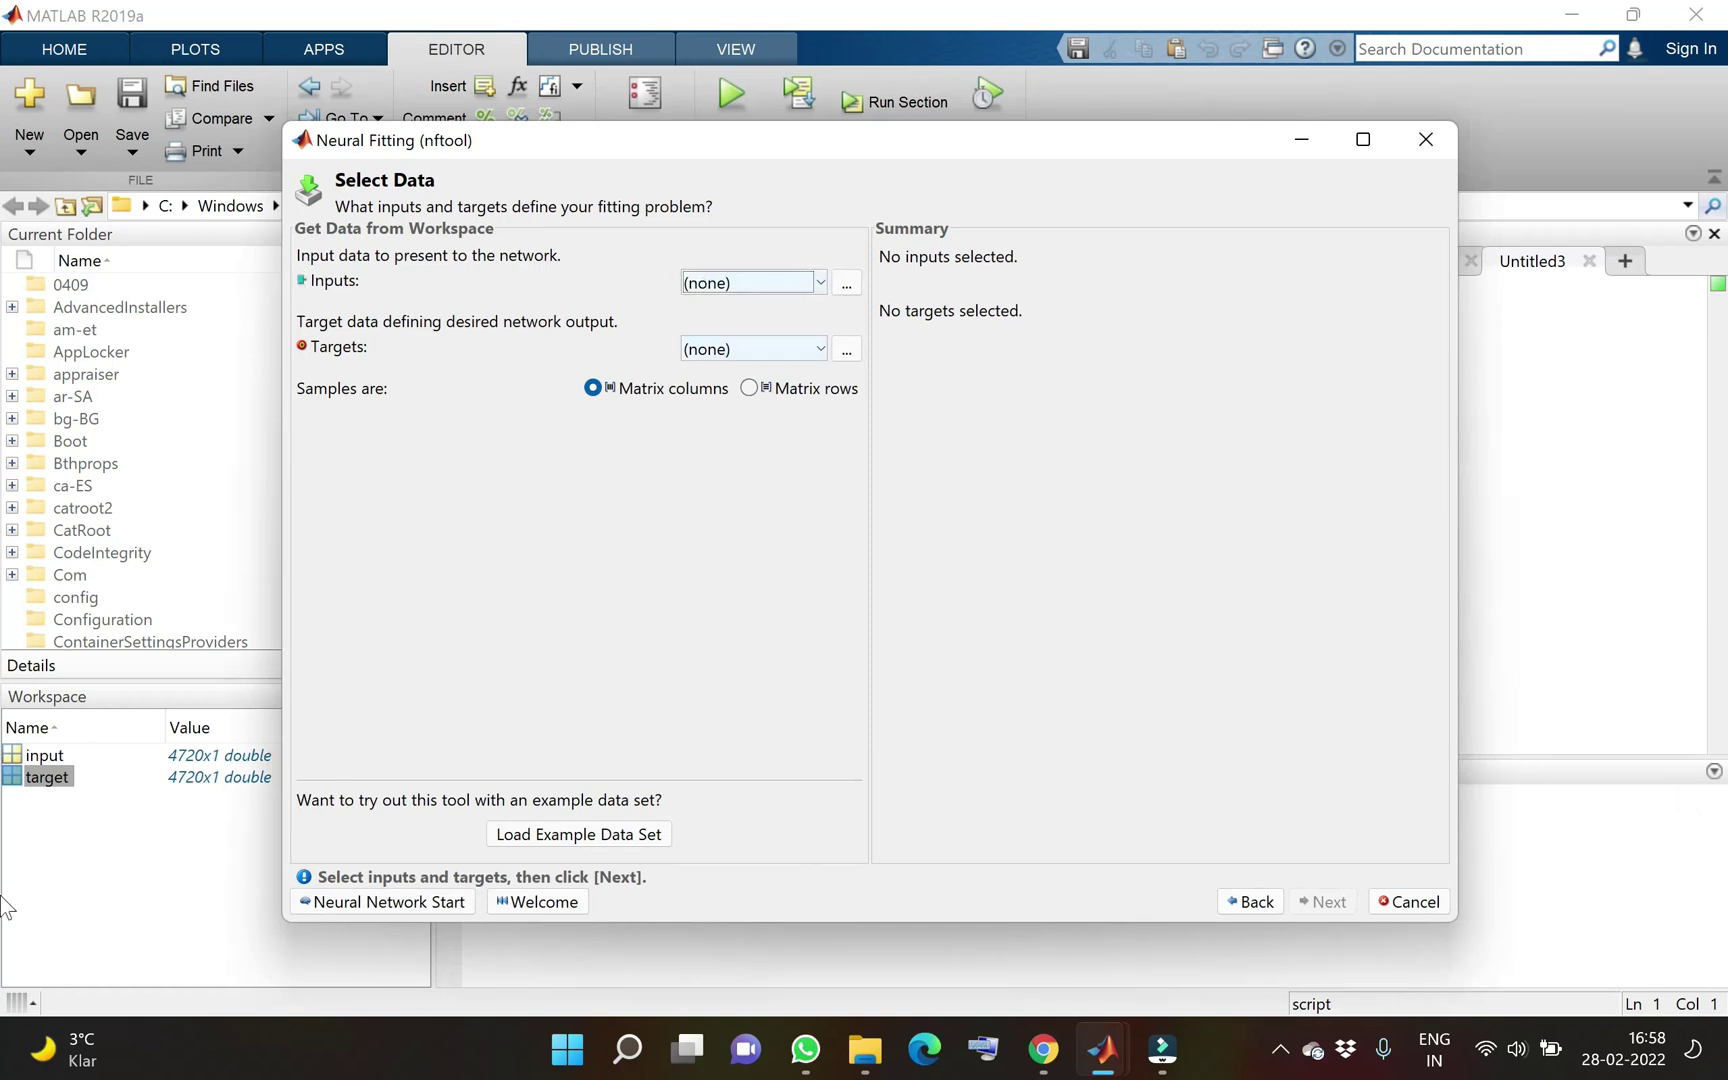
pyautogui.click(818, 283)
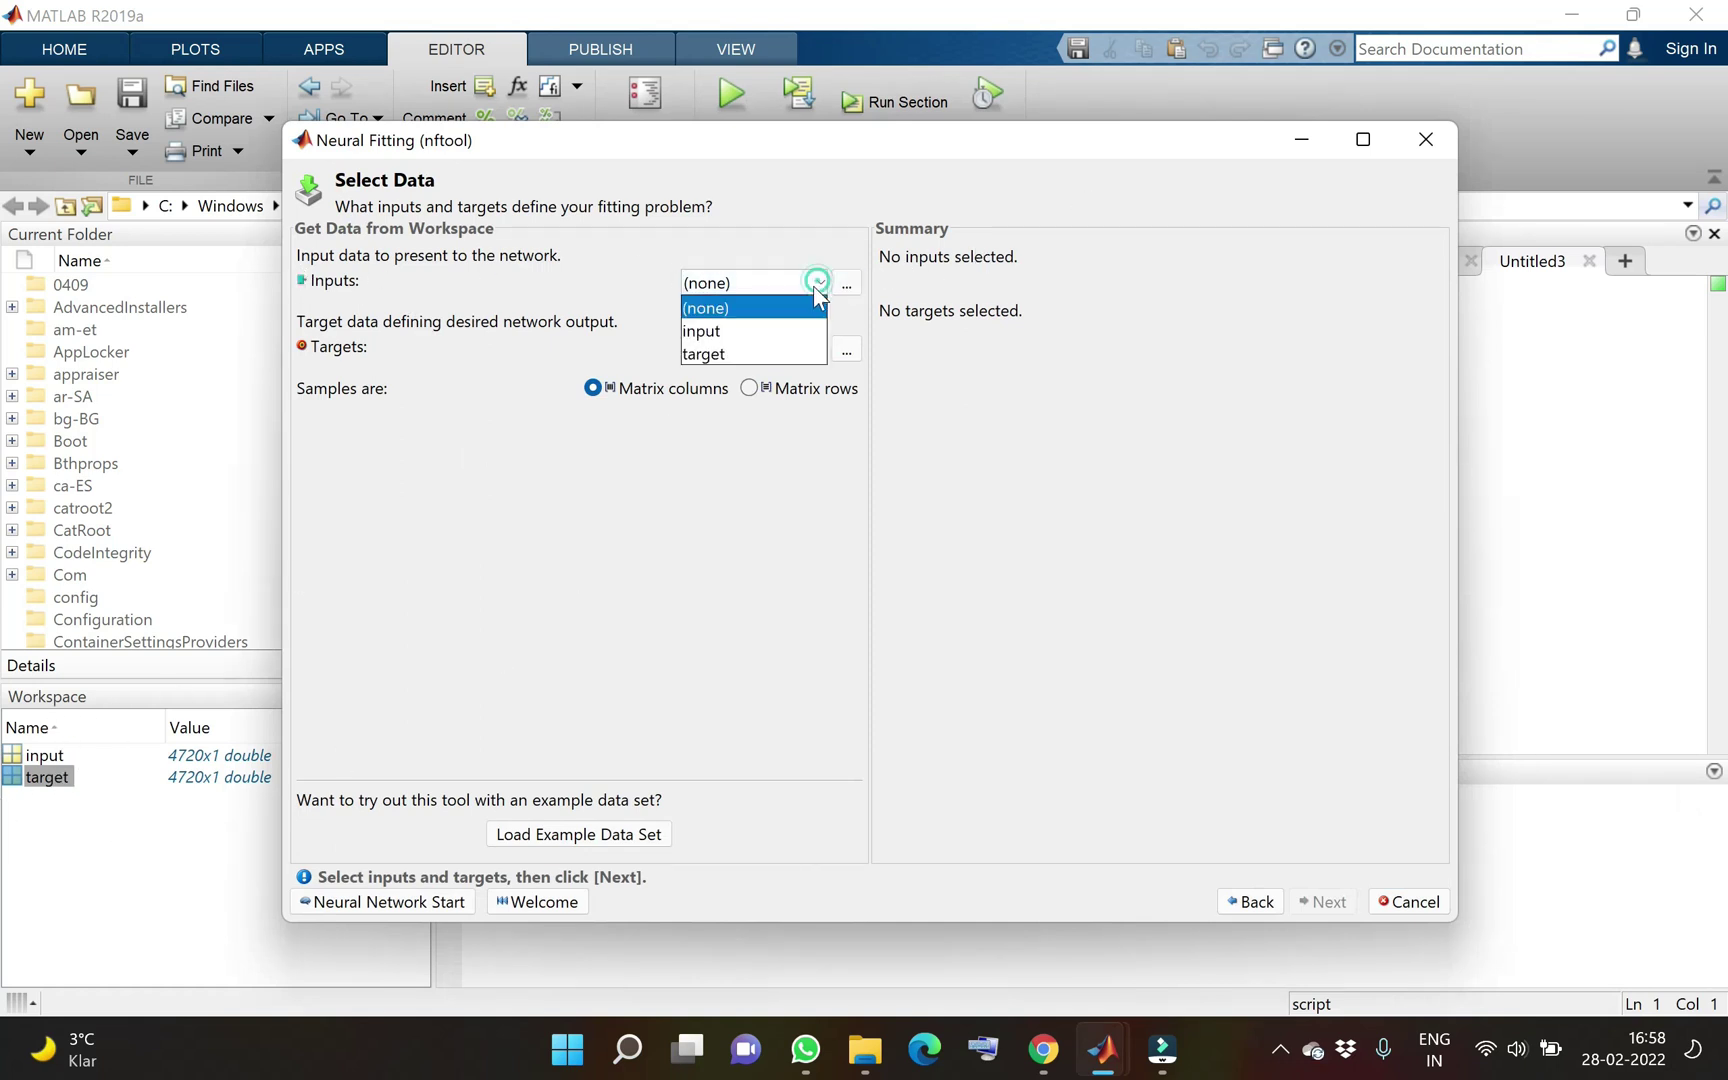
pyautogui.click(760, 333)
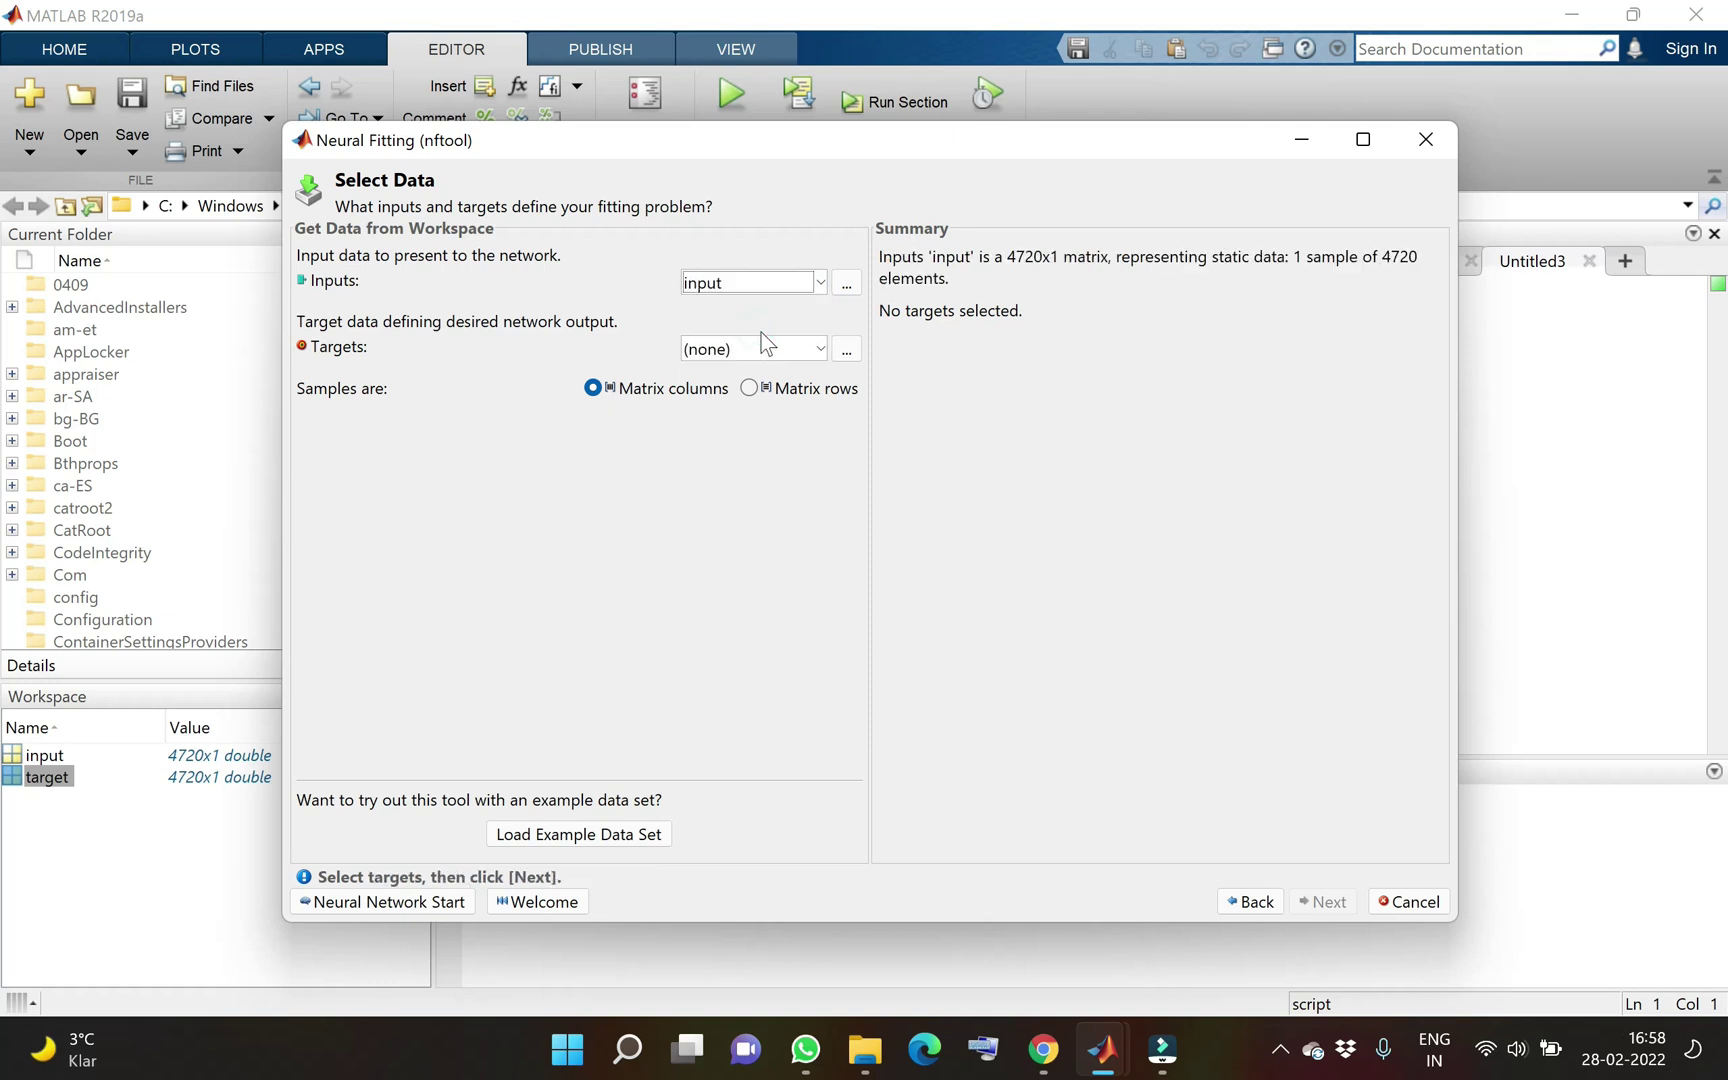
pyautogui.click(812, 347)
pyautogui.click(772, 418)
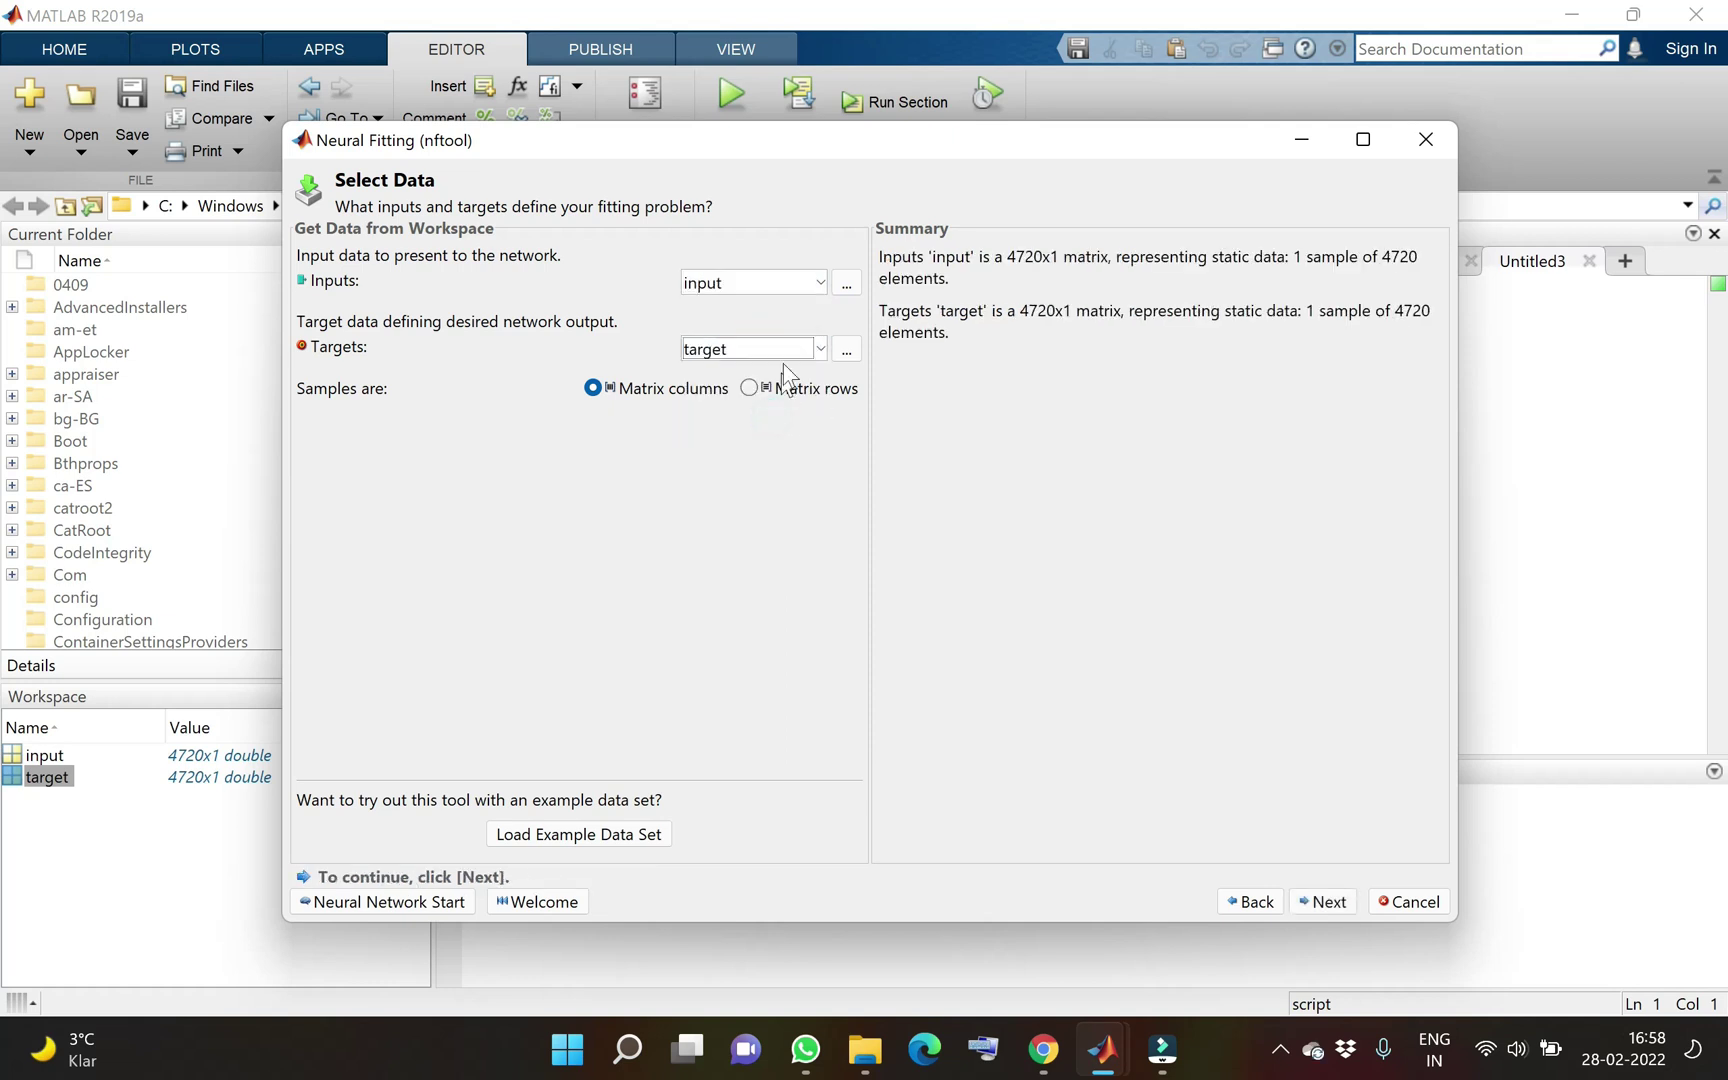
pyautogui.click(846, 285)
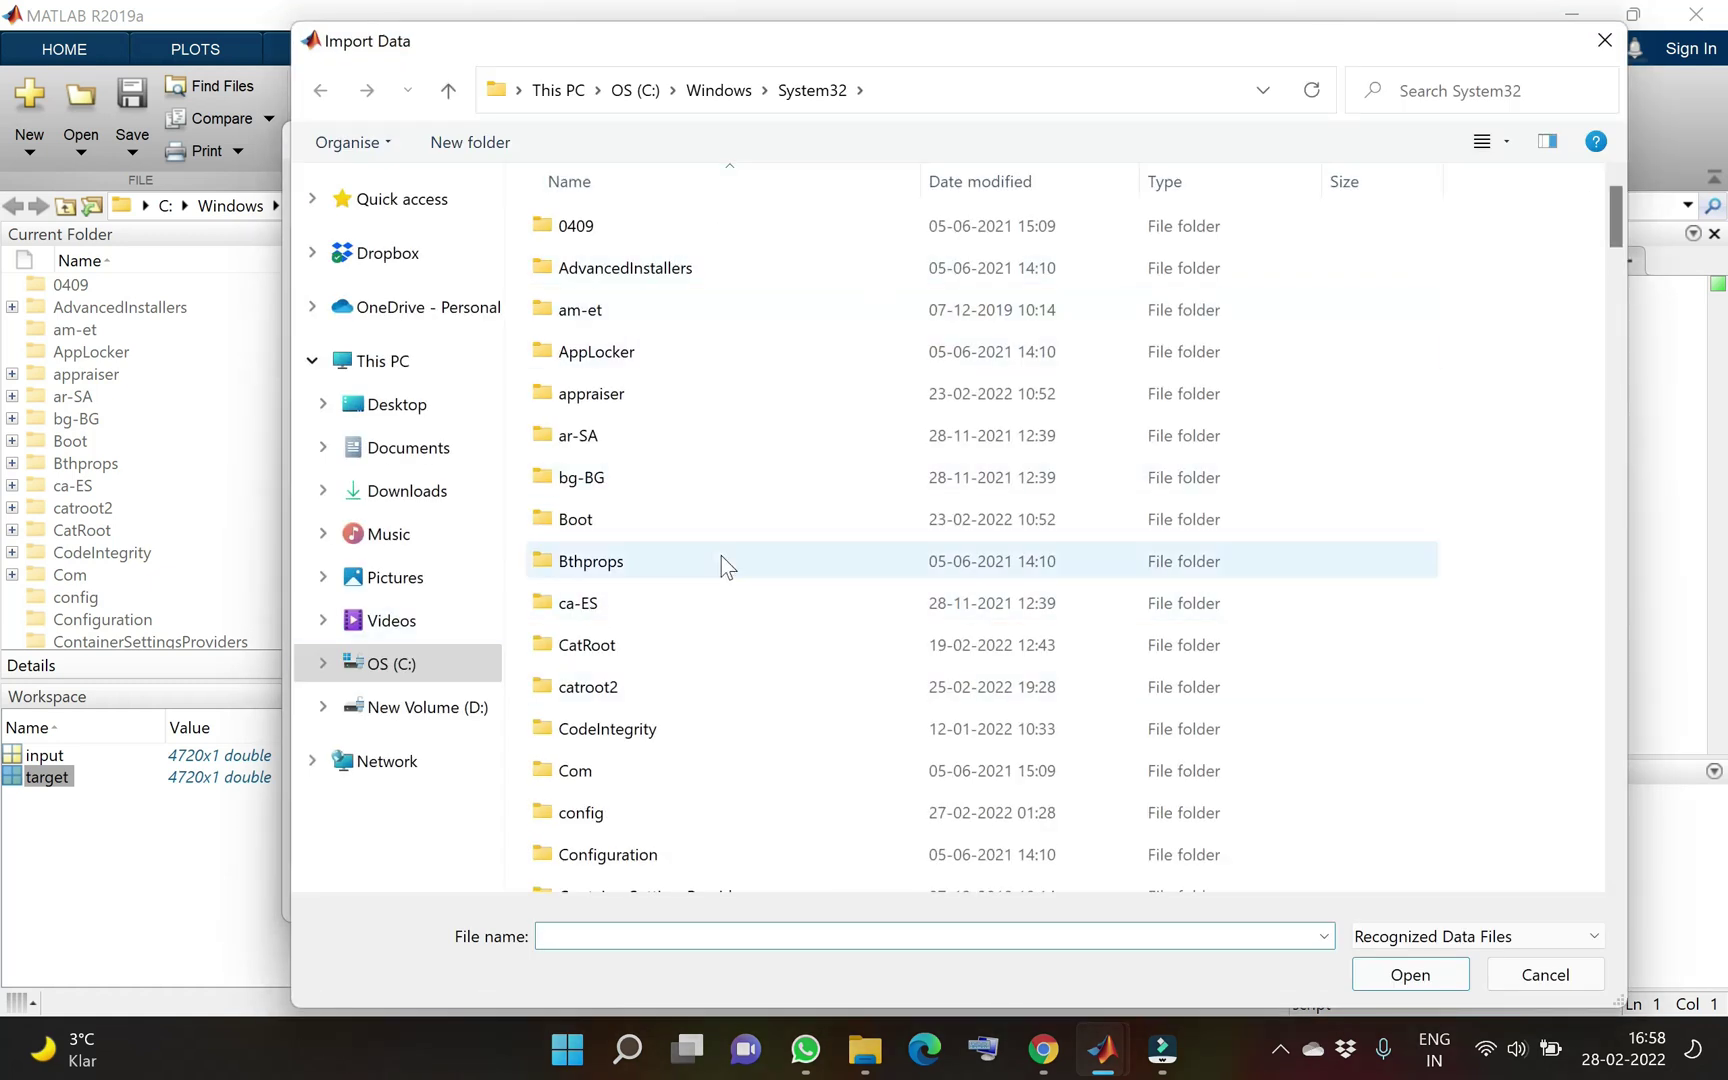
# Cancel the file import and set Samples are to Matrix rows
pyautogui.scroll(-14, 710, 555)
pyautogui.scroll(-3, 694, 541)
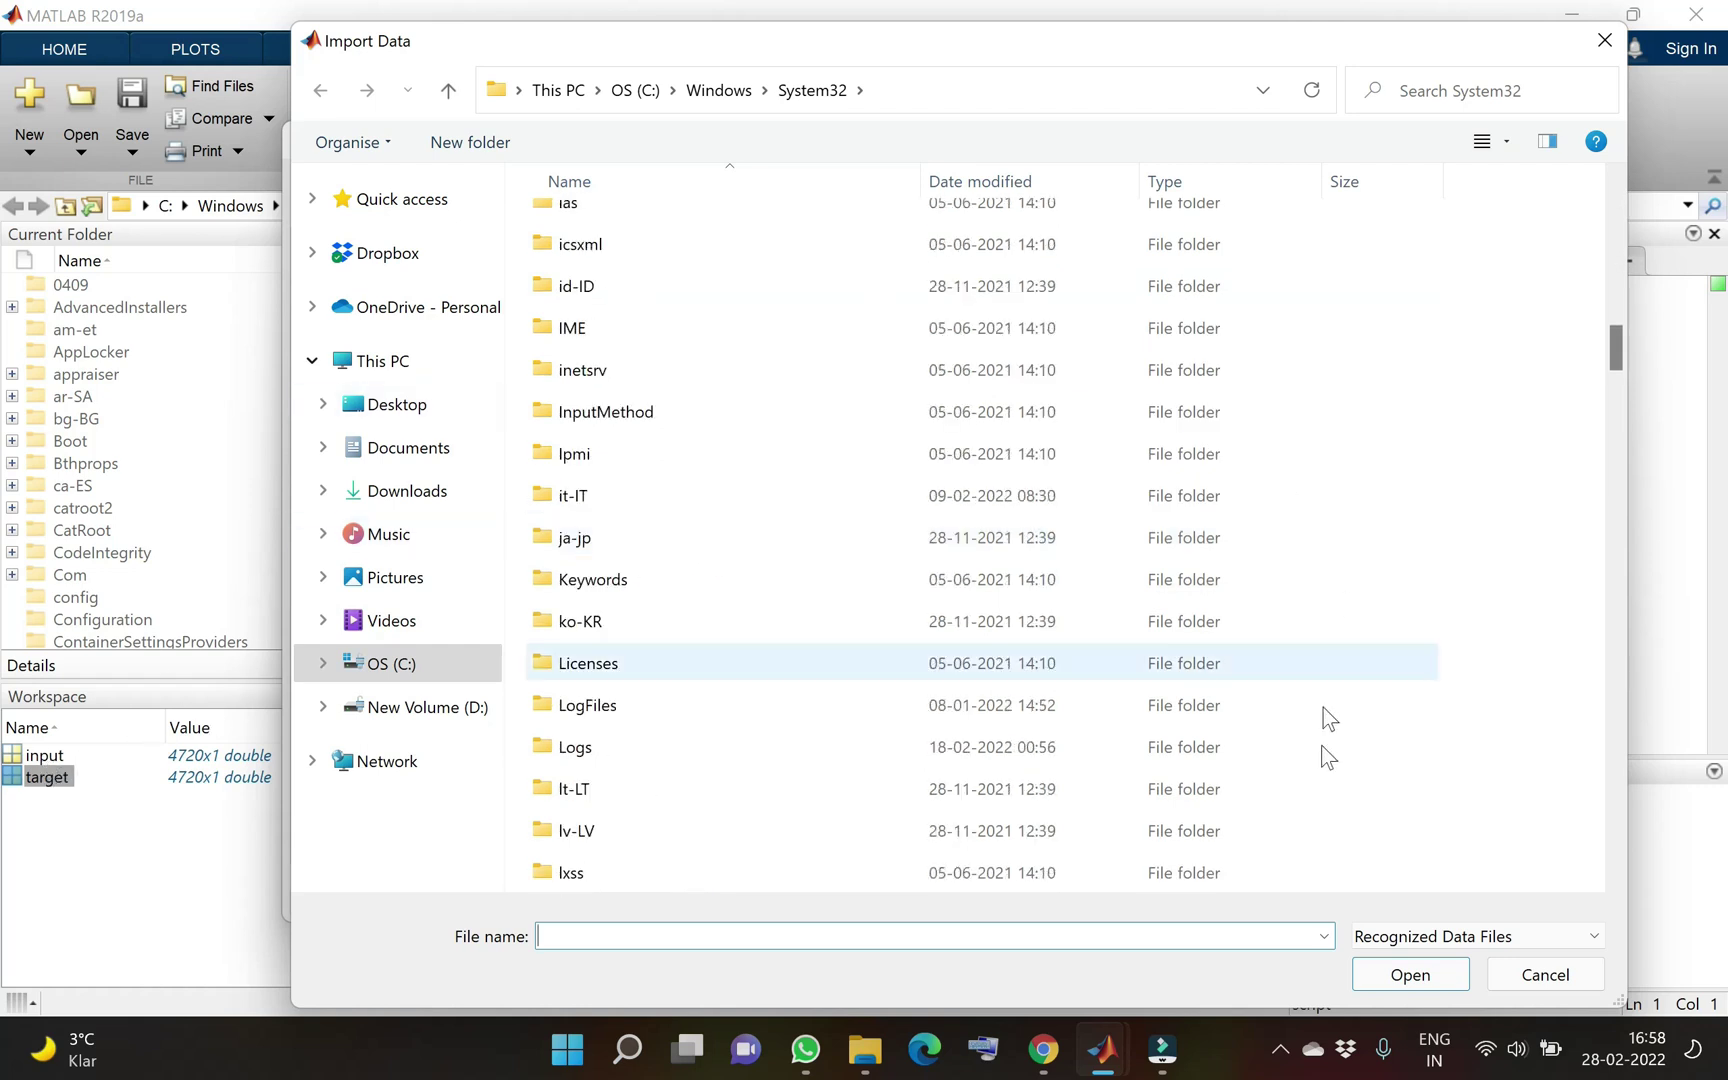
pyautogui.click(1543, 975)
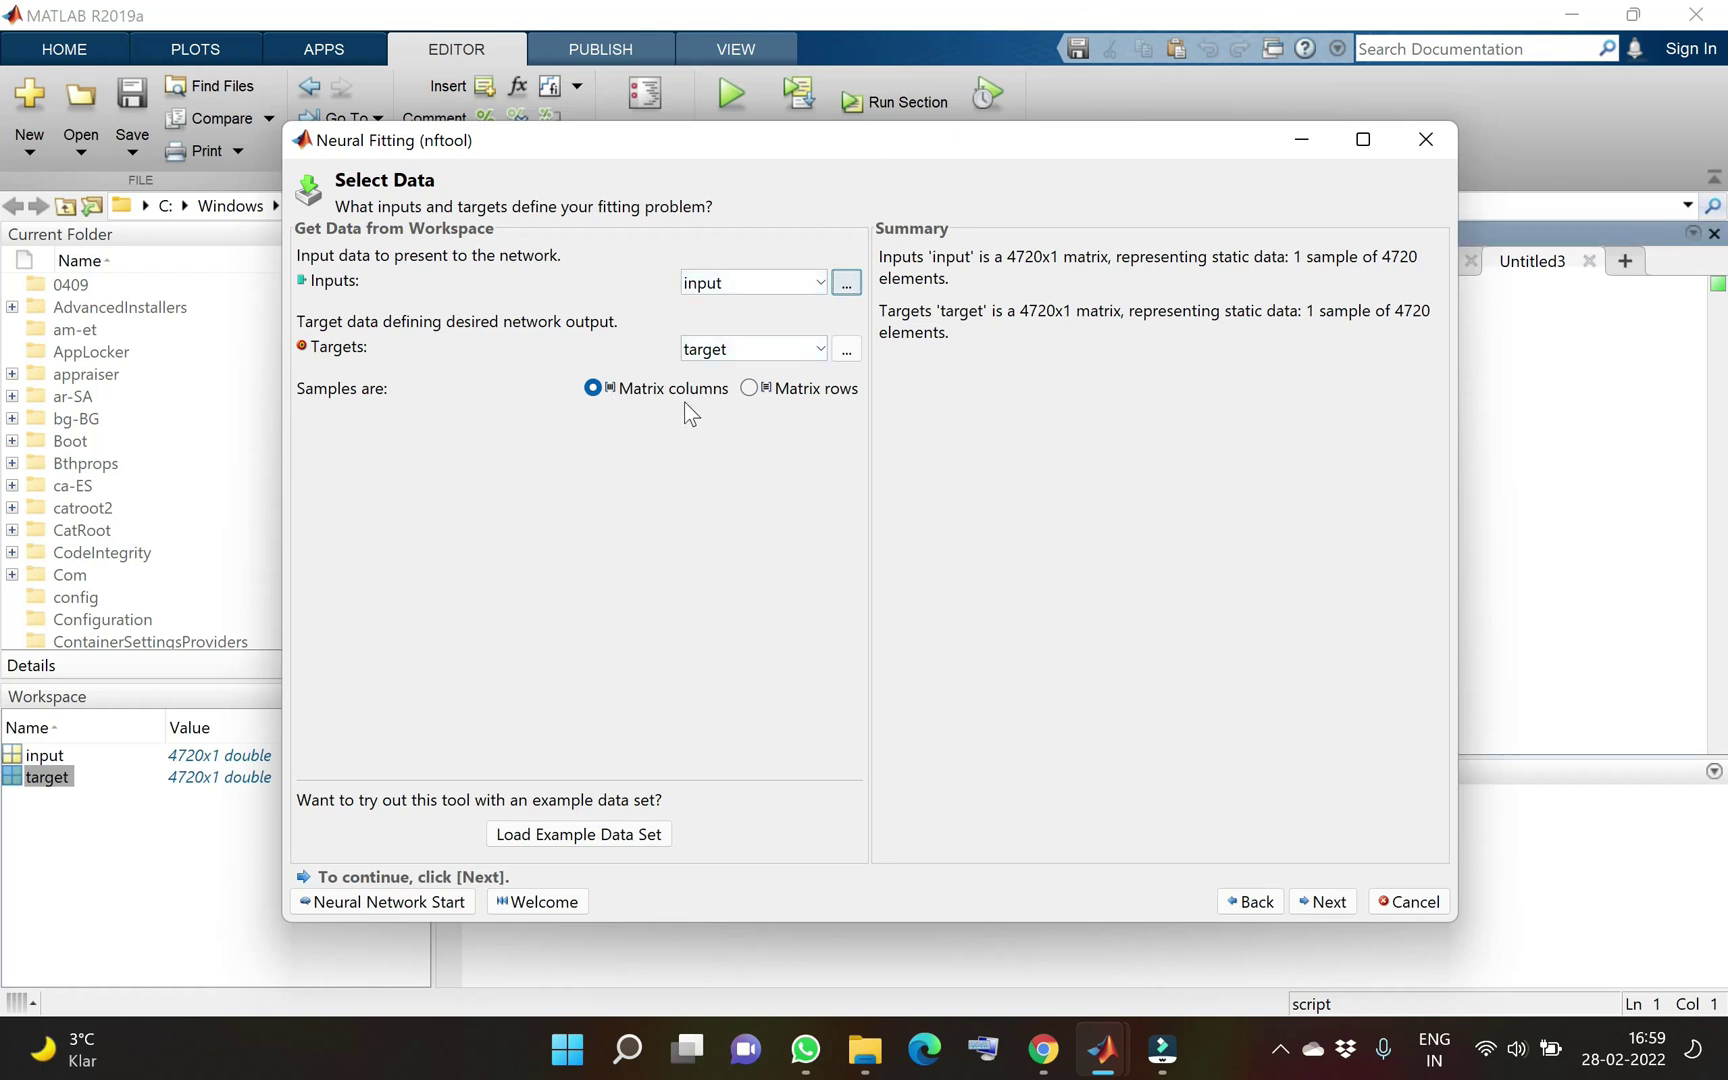
pyautogui.click(749, 389)
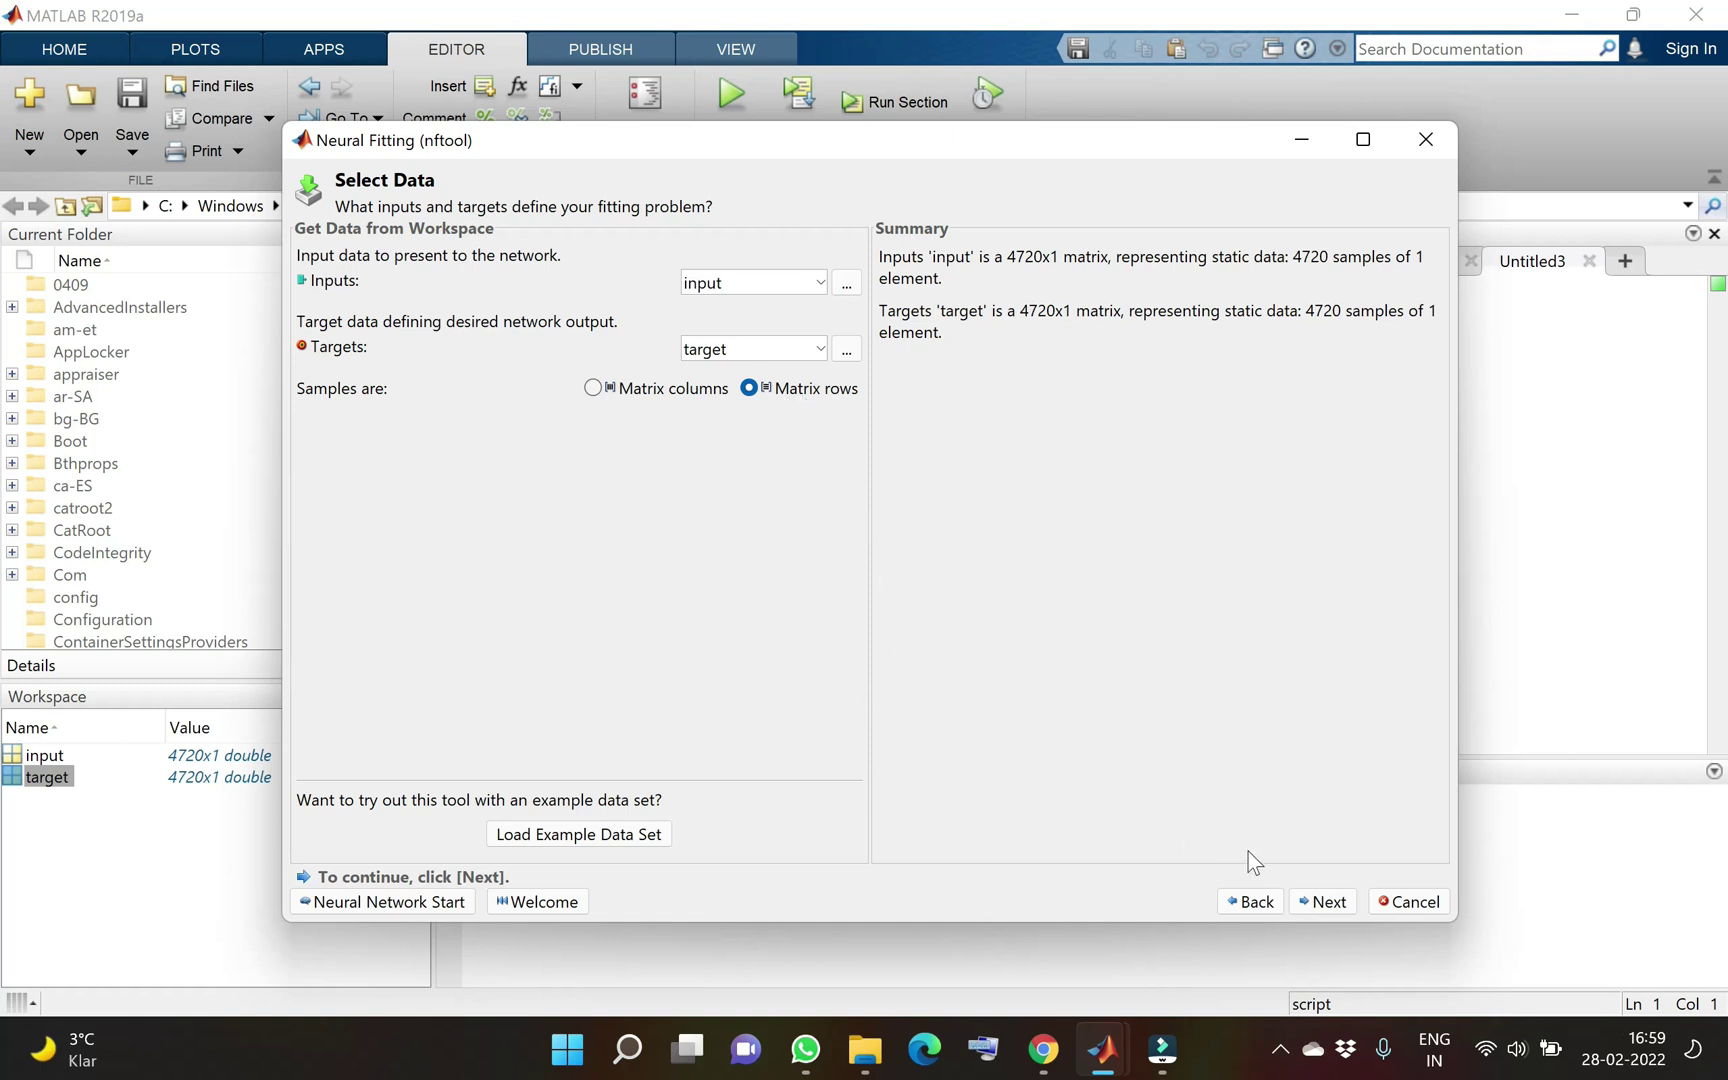
# Advance to the Validation and Test Data page, keeping the 70/15/15 split of 4720 samples
pyautogui.click(1327, 902)
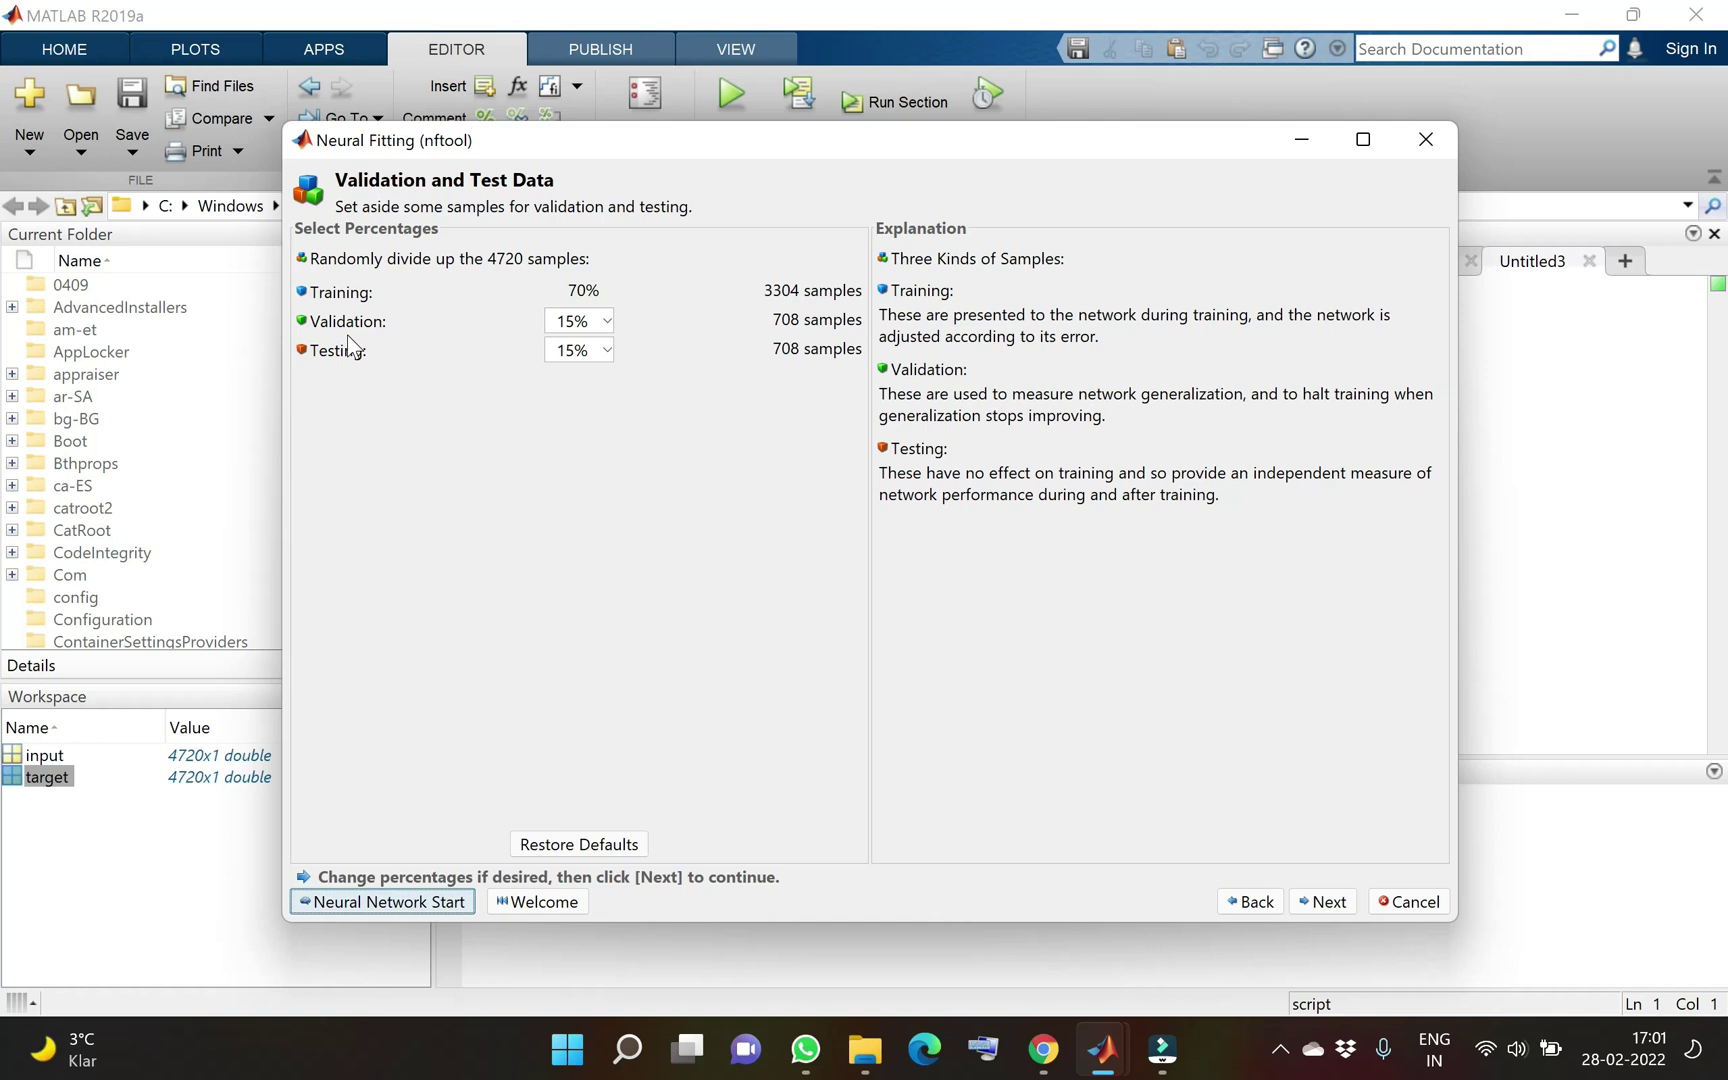
# Advance to the Network Architecture page with 10 hidden neurons
pyautogui.click(1325, 903)
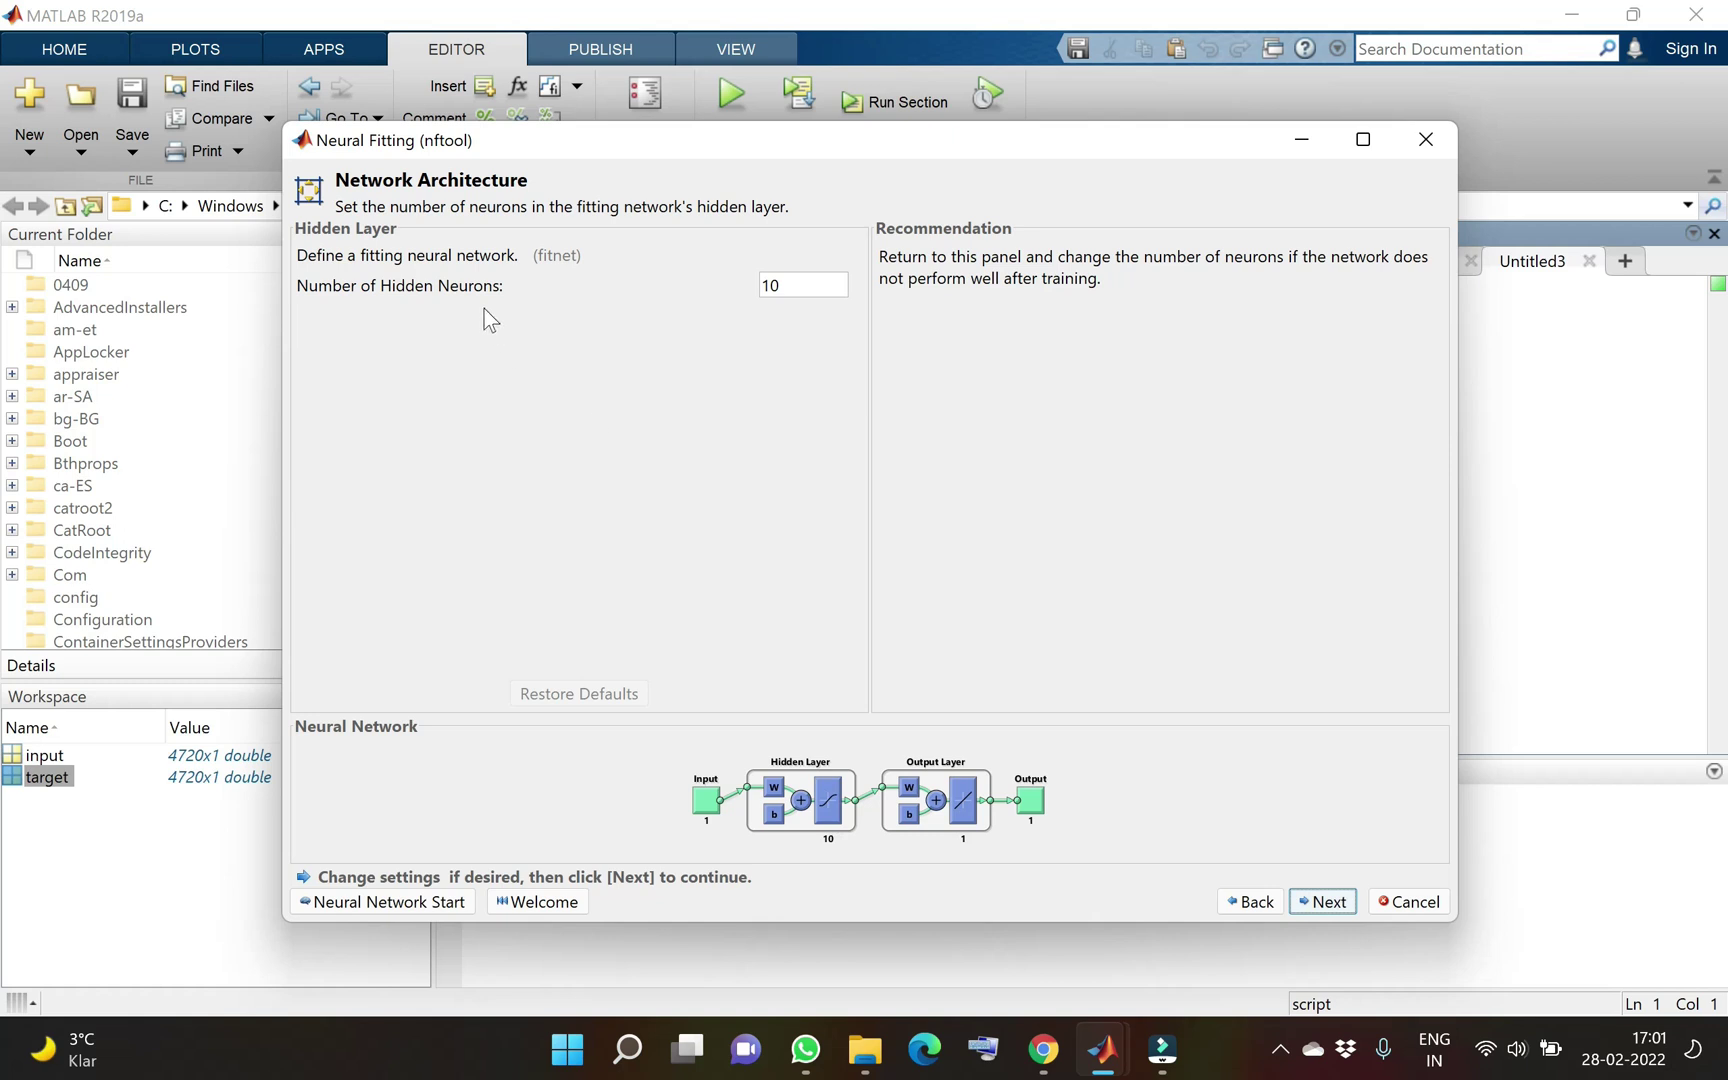
# Keep 10 hidden neurons and create the network to reach Train Network
pyautogui.click(808, 284)
pyautogui.moveTo(808, 284); pyautogui.dragTo(746, 292)
pyautogui.click(795, 286)
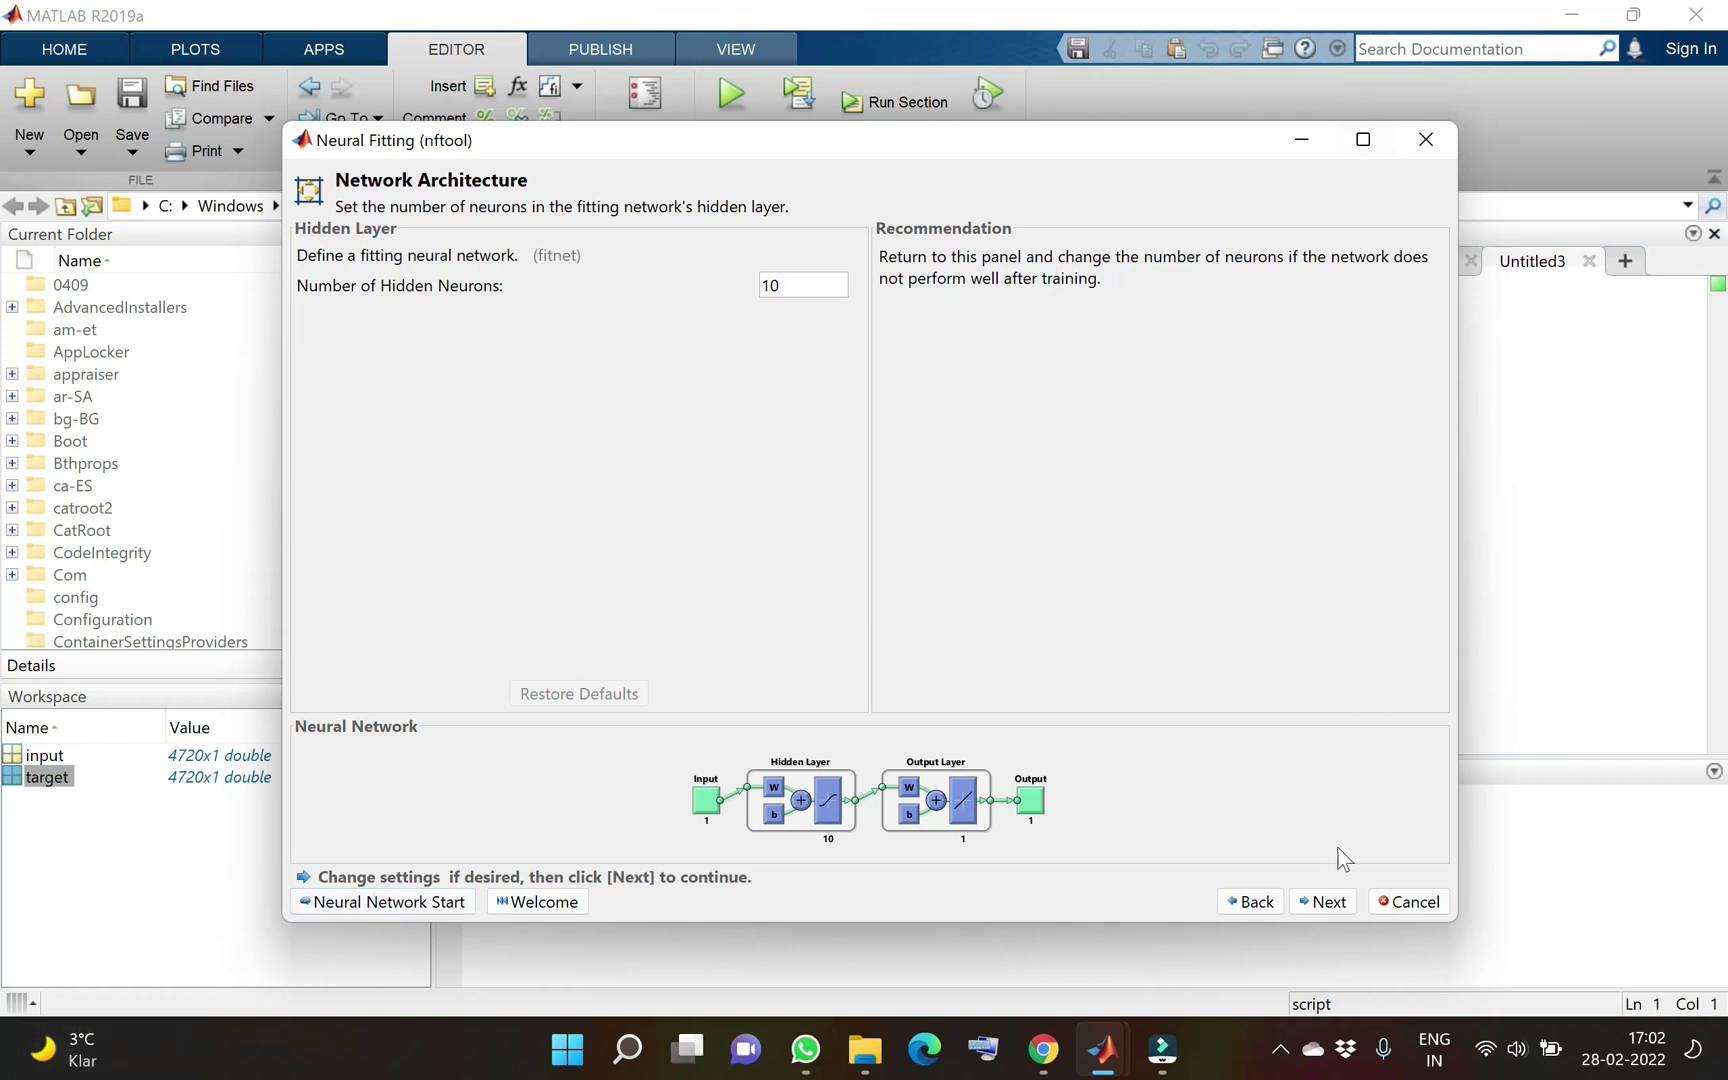
pyautogui.click(1341, 908)
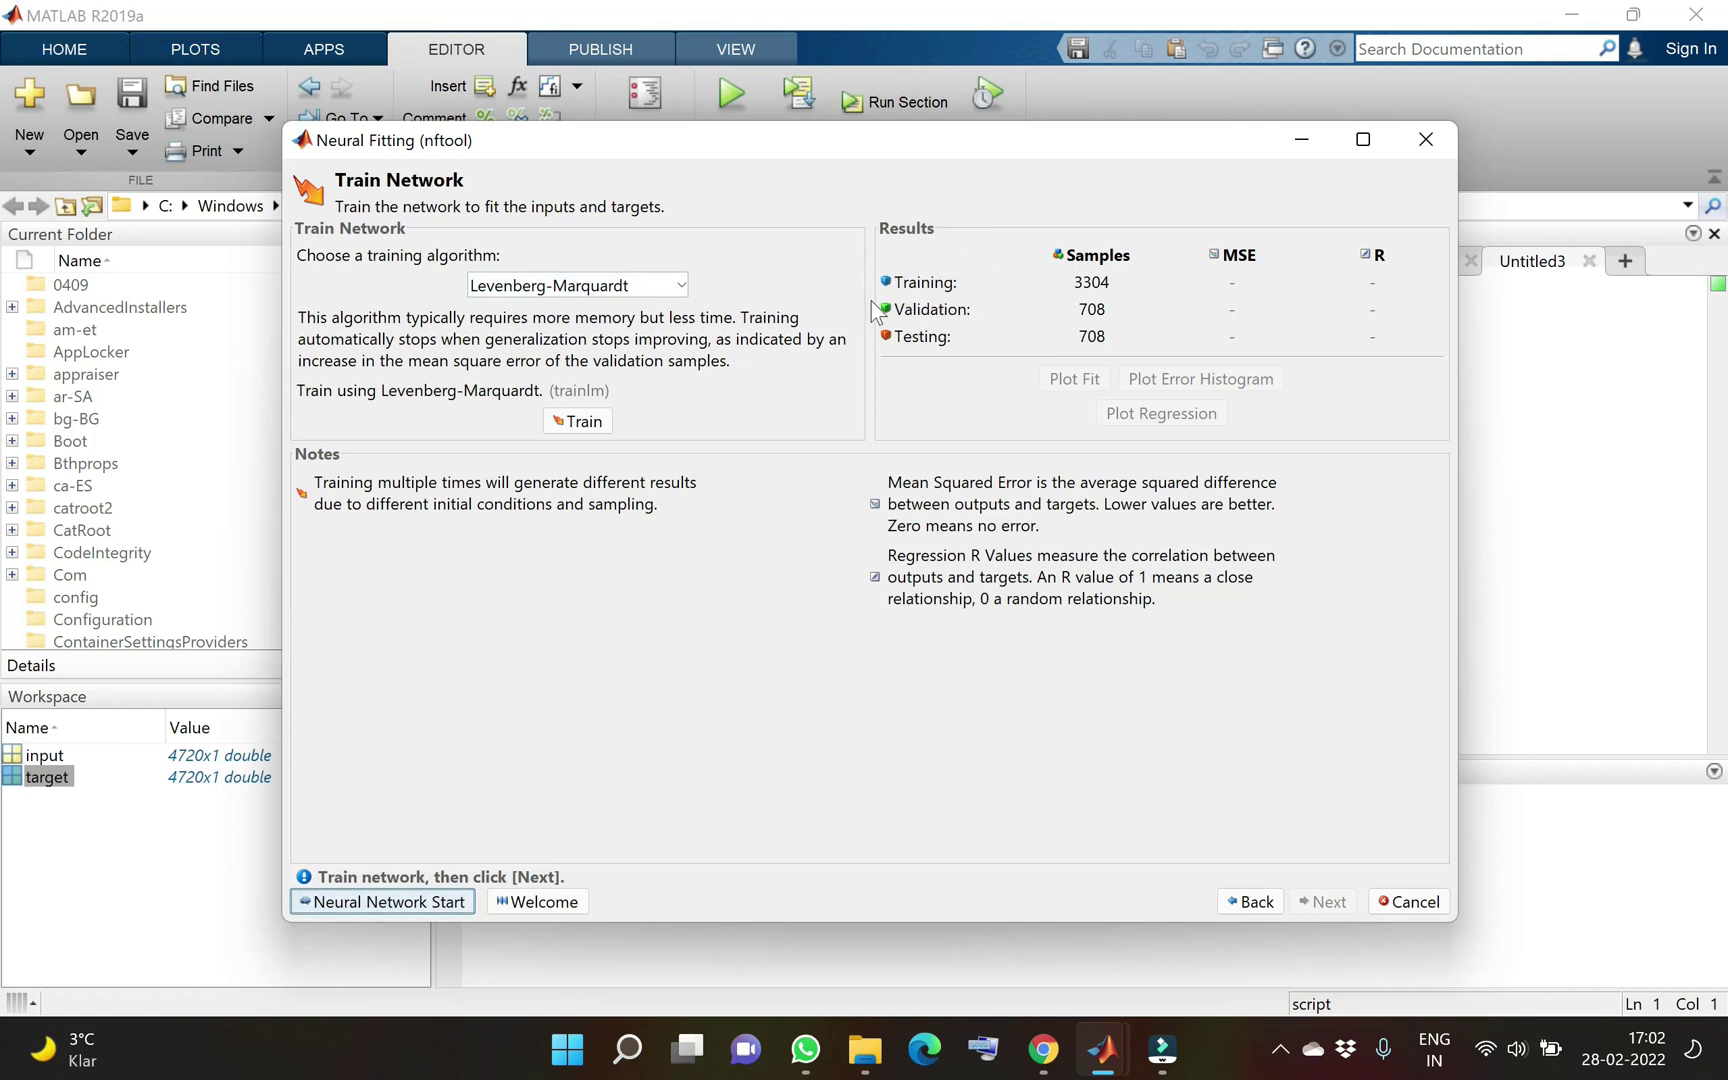
pyautogui.moveTo(917, 325)
pyautogui.click(618, 287)
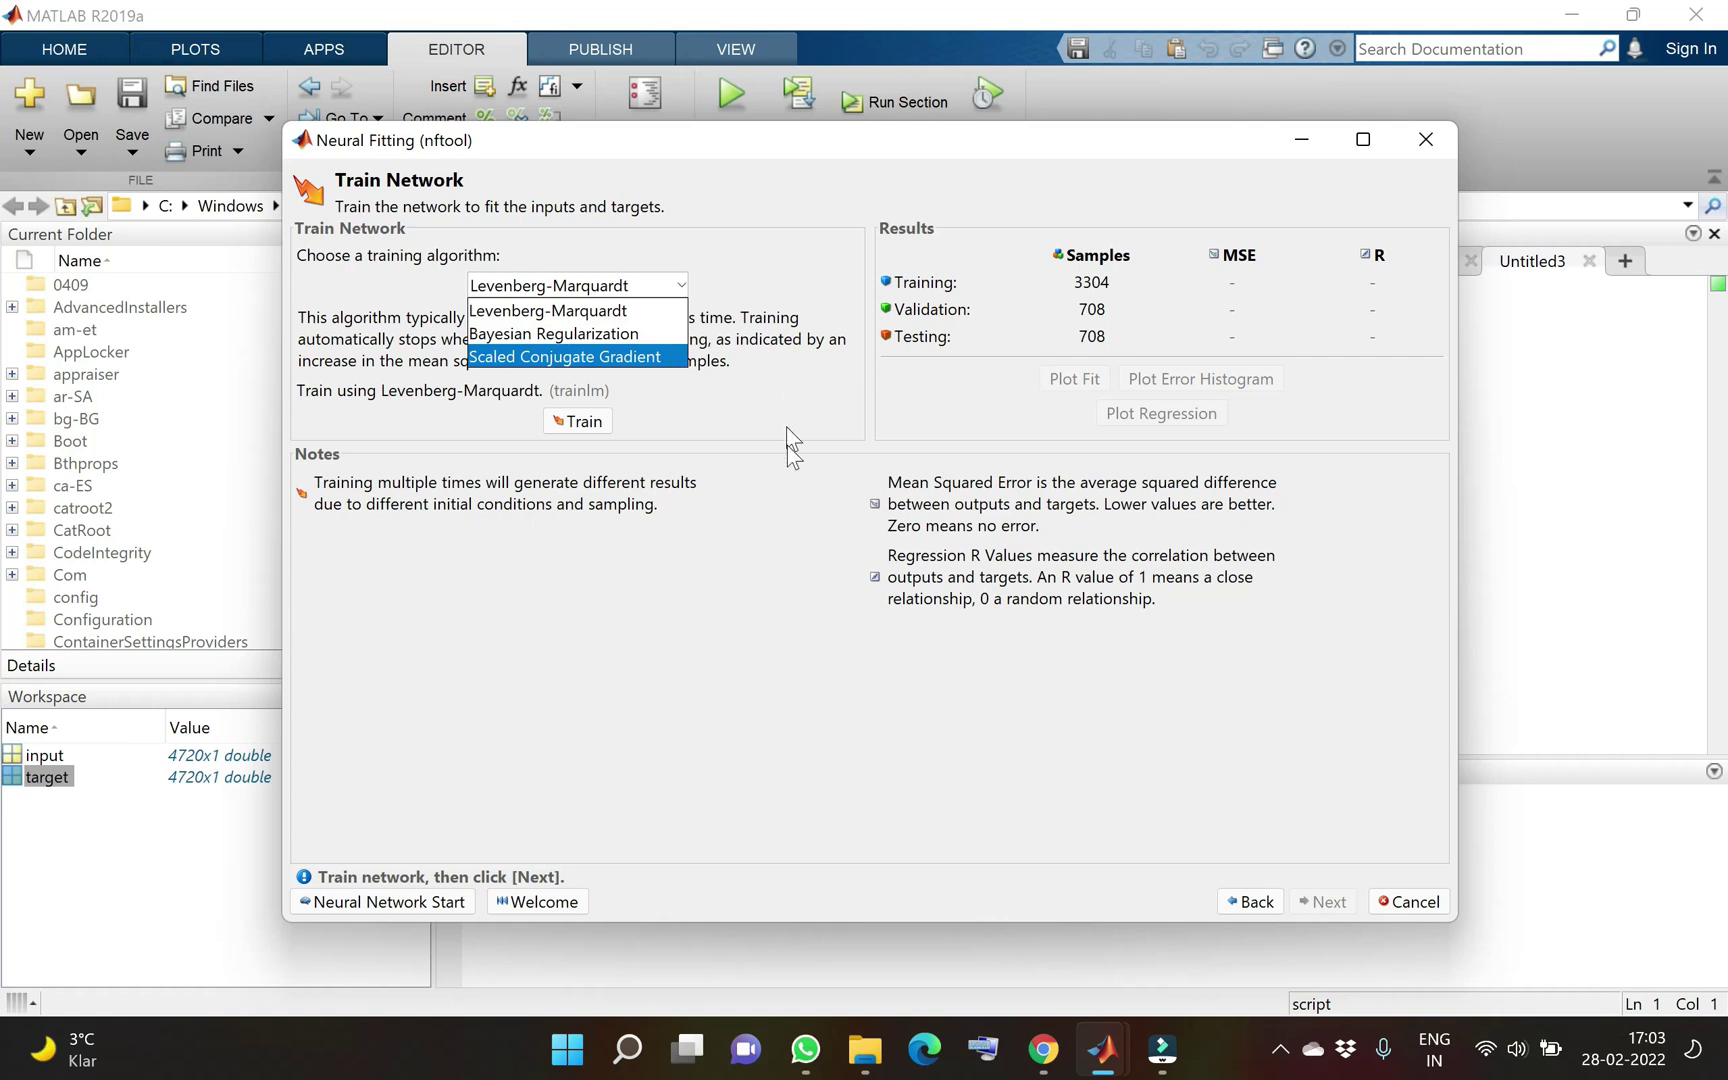
pyautogui.click(717, 259)
pyautogui.click(647, 275)
pyautogui.click(649, 298)
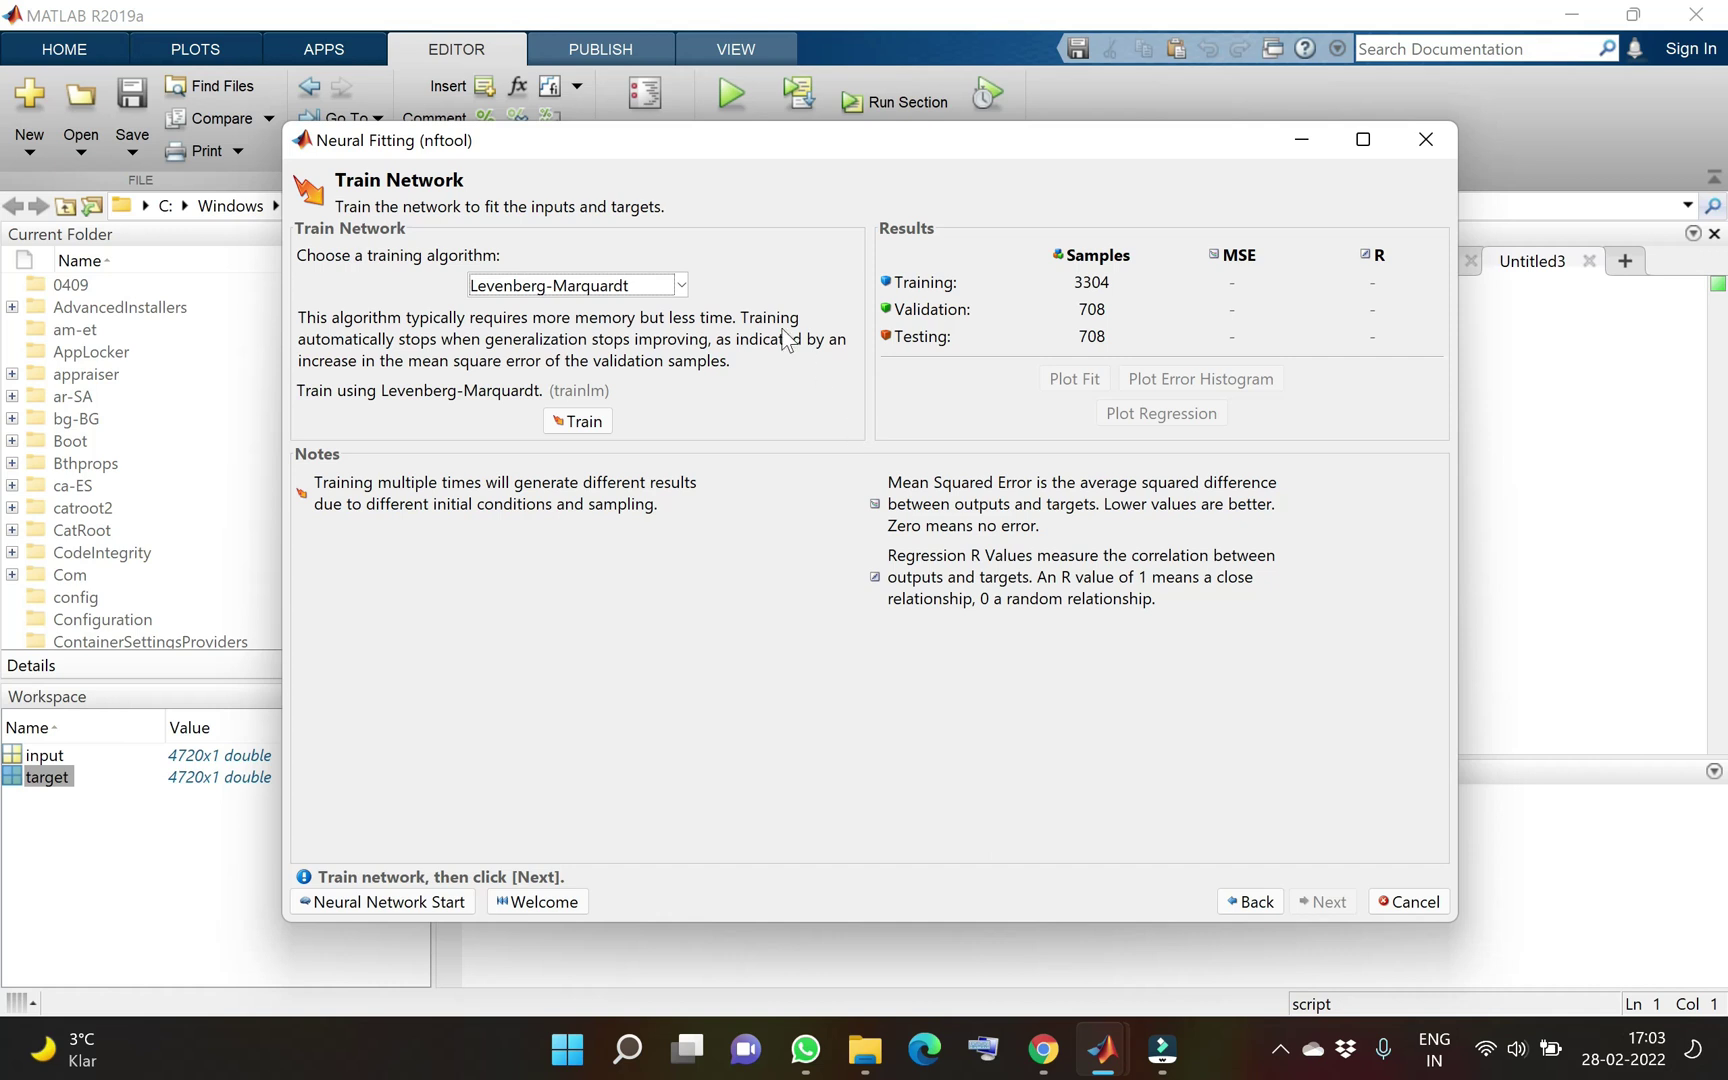
pyautogui.click(680, 287)
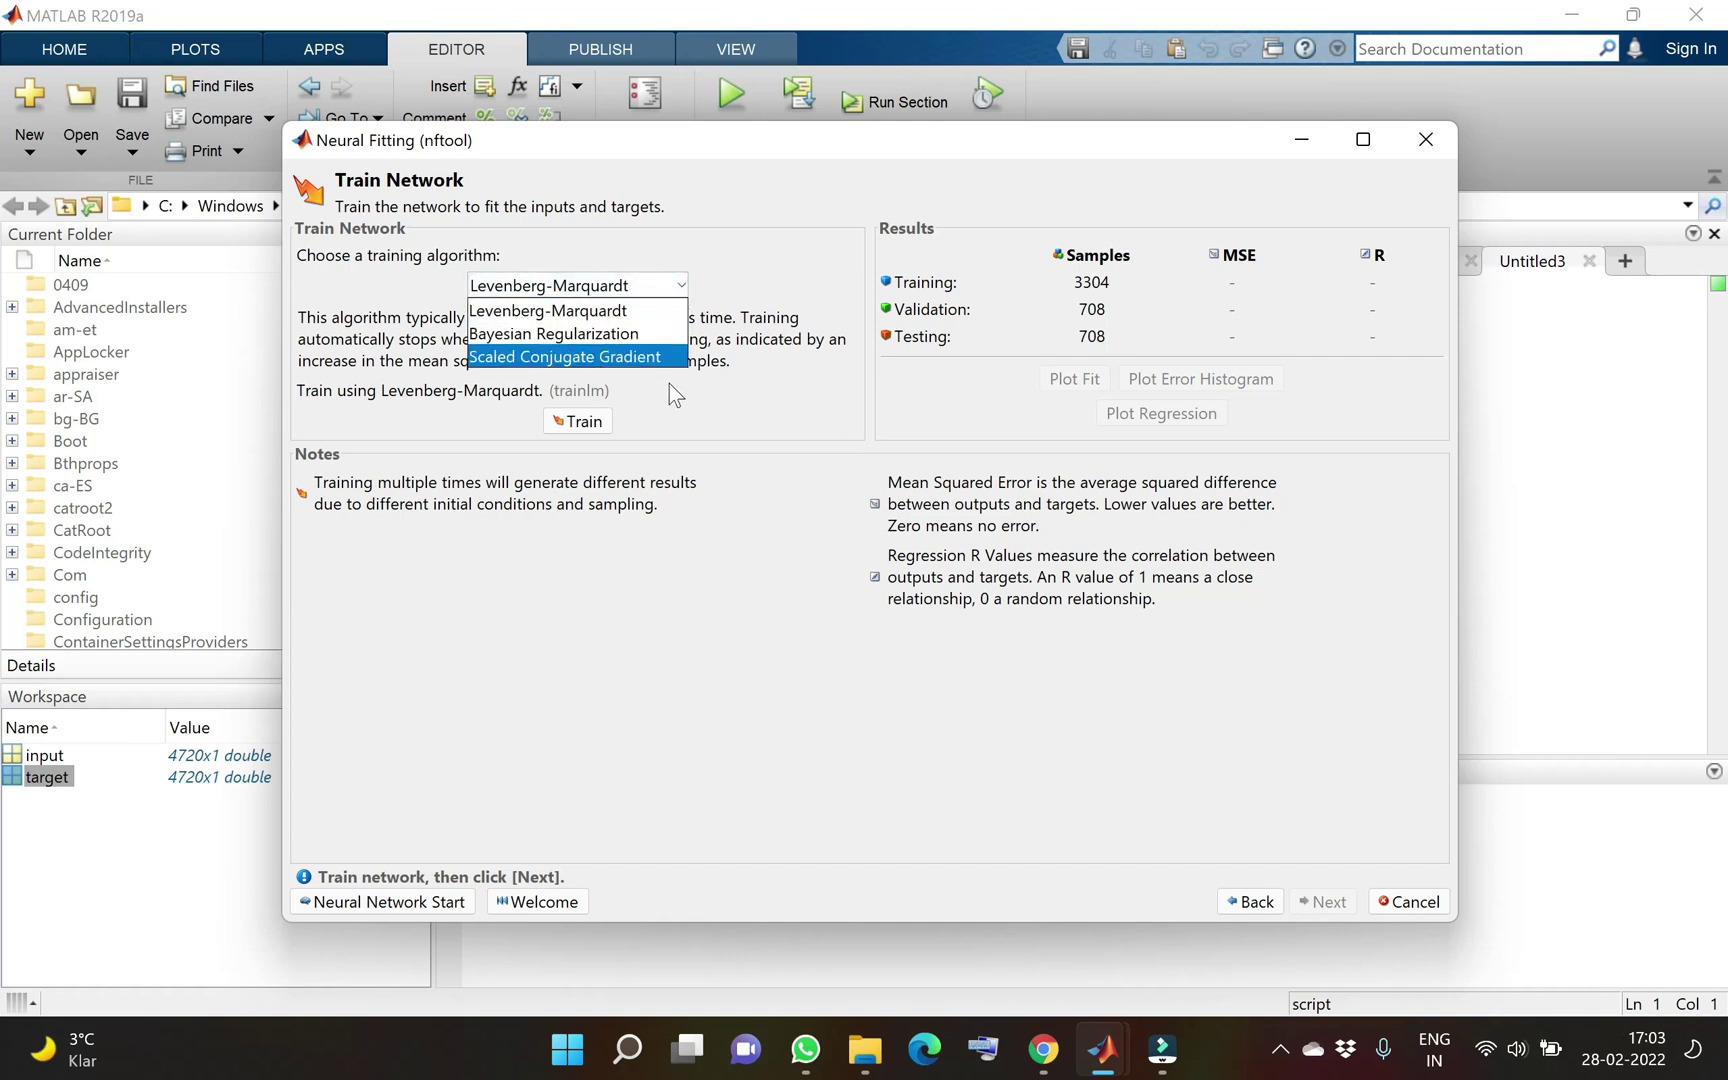
pyautogui.click(775, 268)
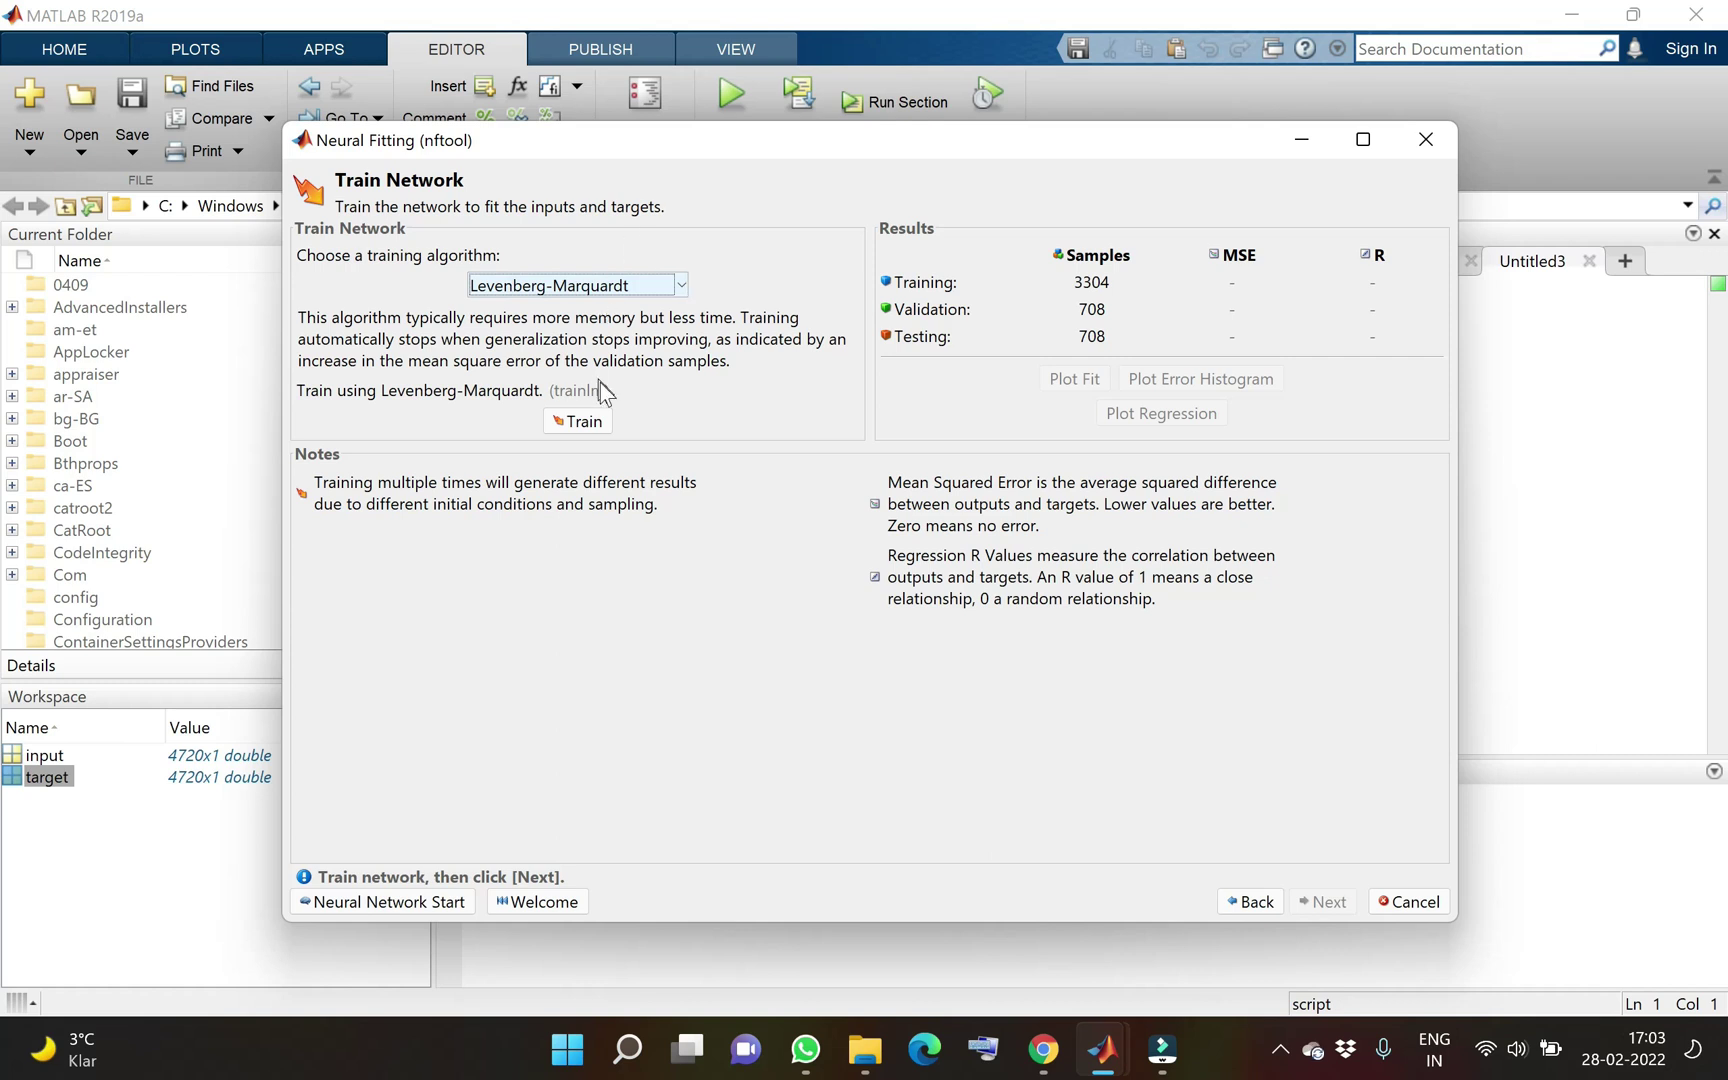
# Train the network with Levenberg-Marquardt to get MSE and R results
pyautogui.click(590, 424)
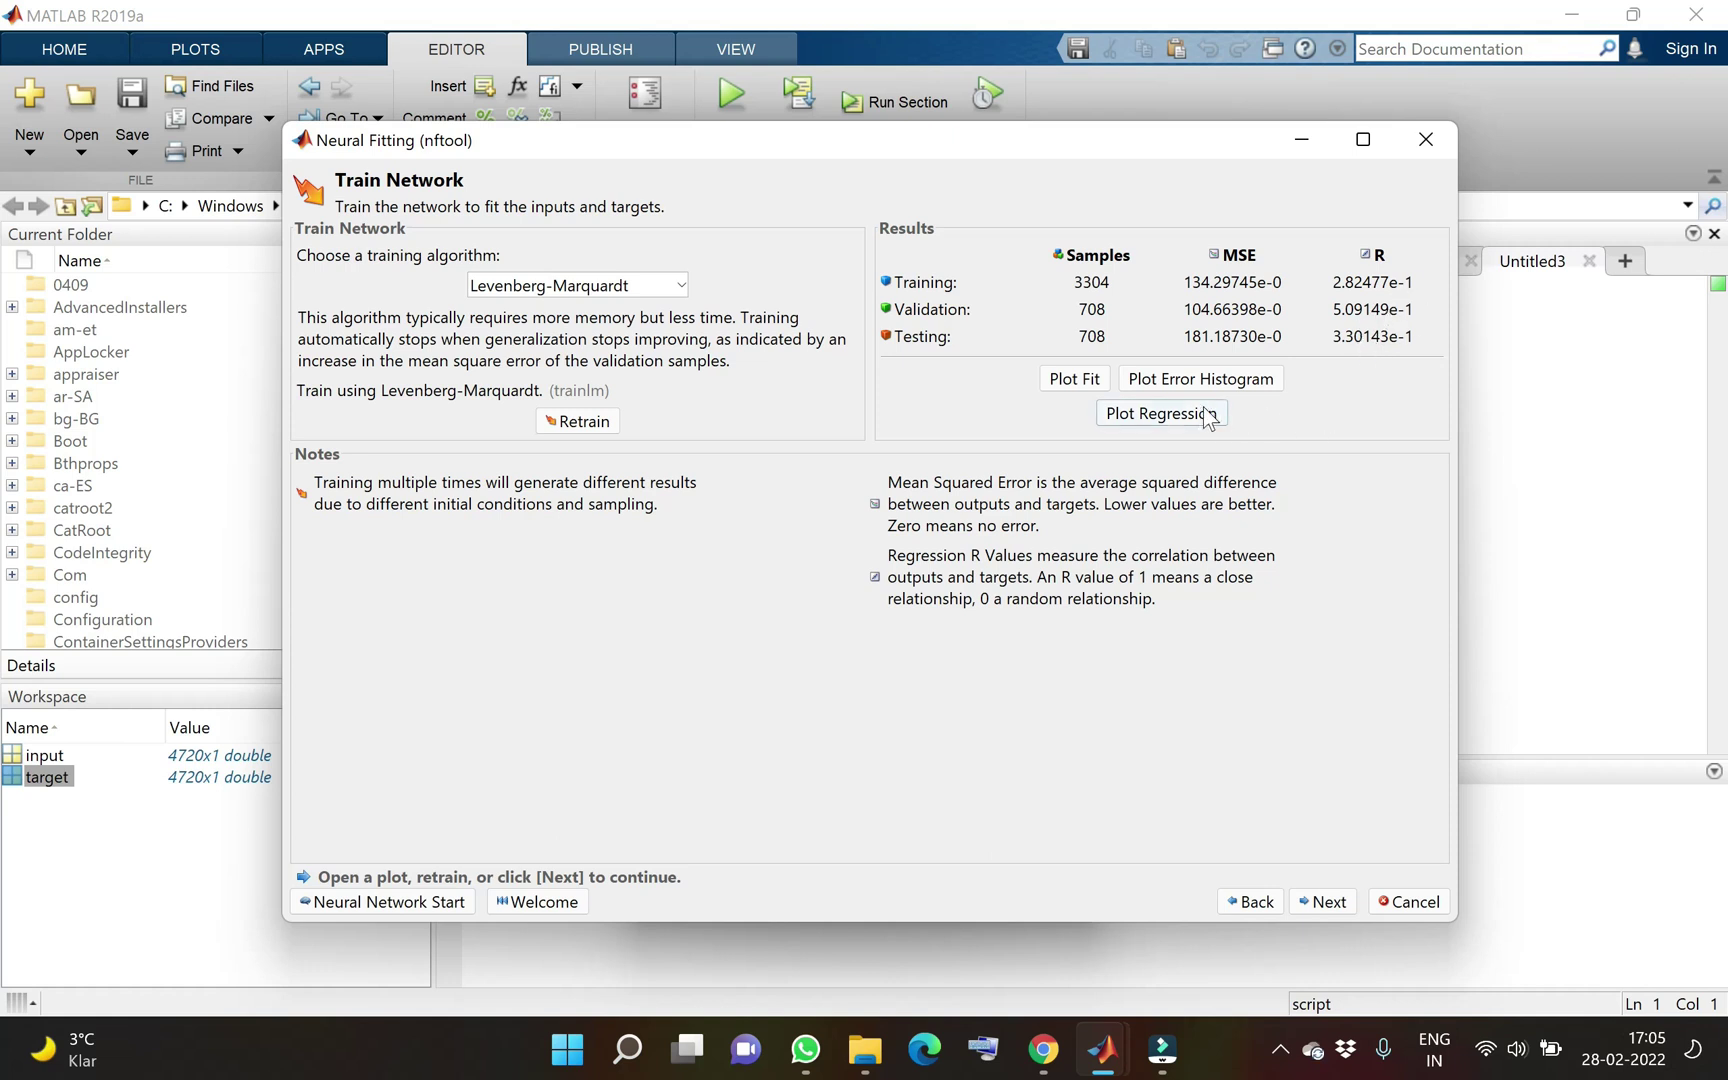
pyautogui.click(584, 422)
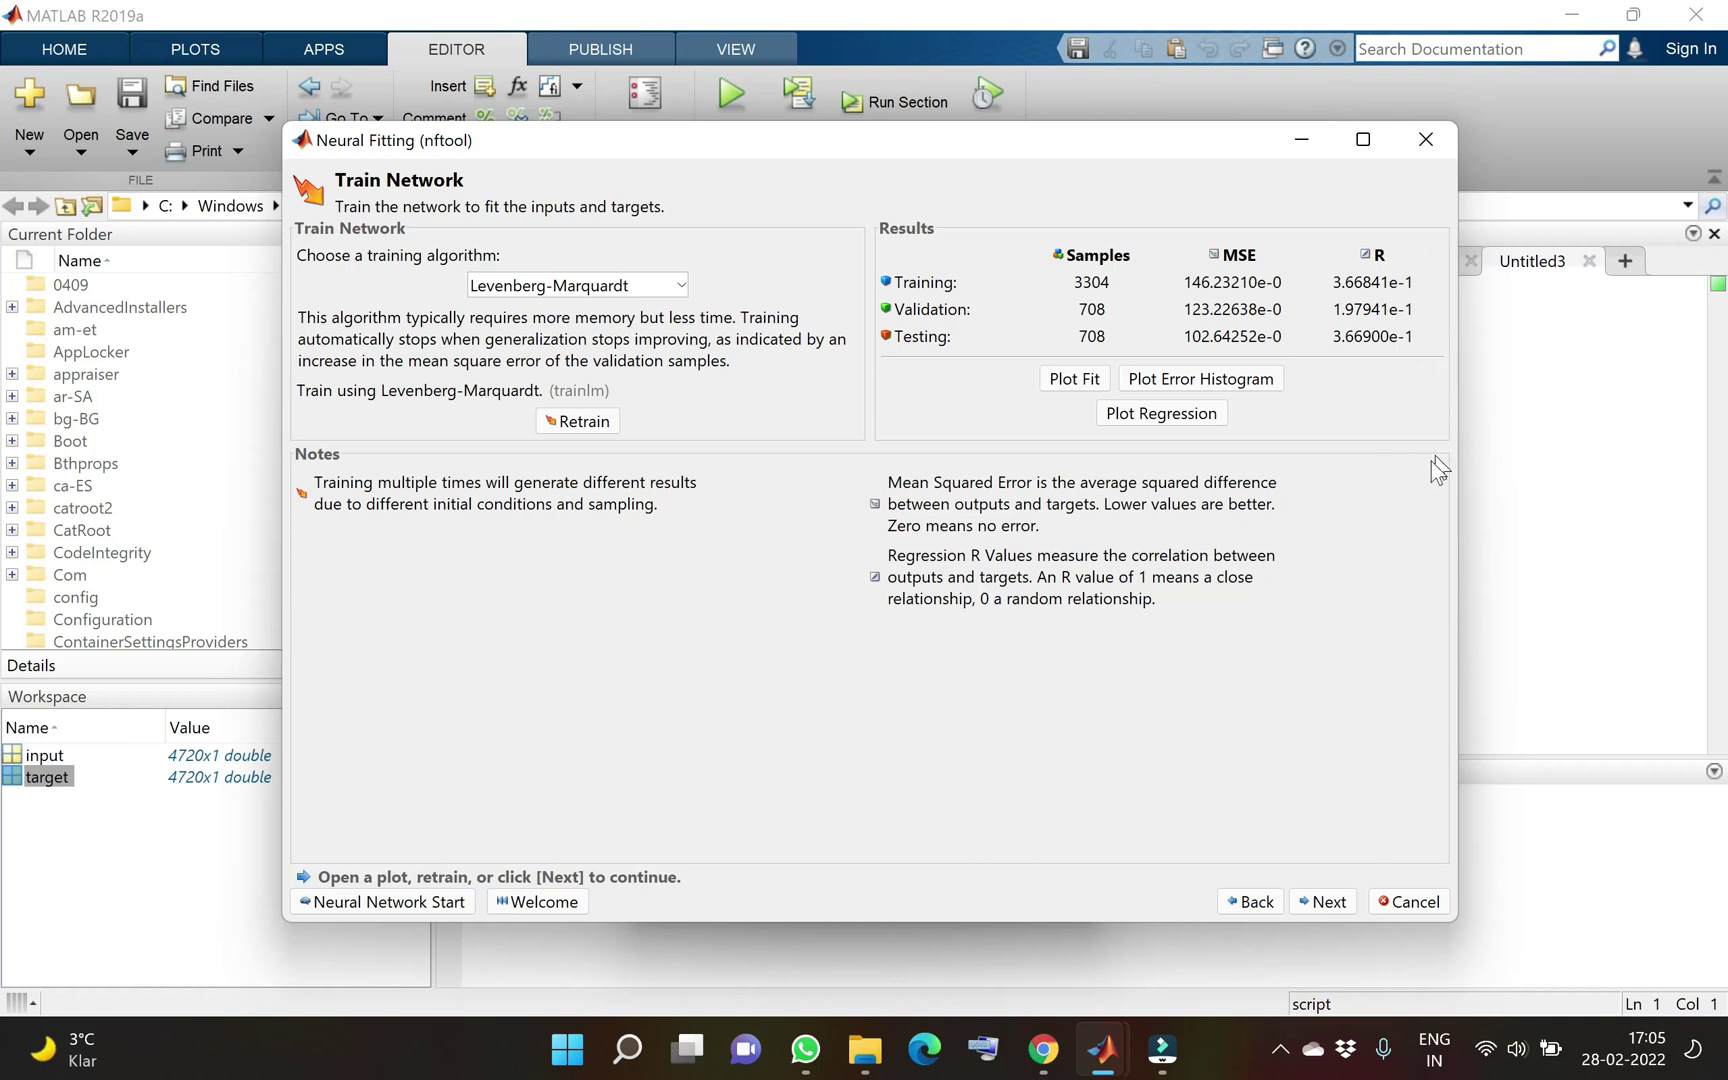
pyautogui.click(594, 424)
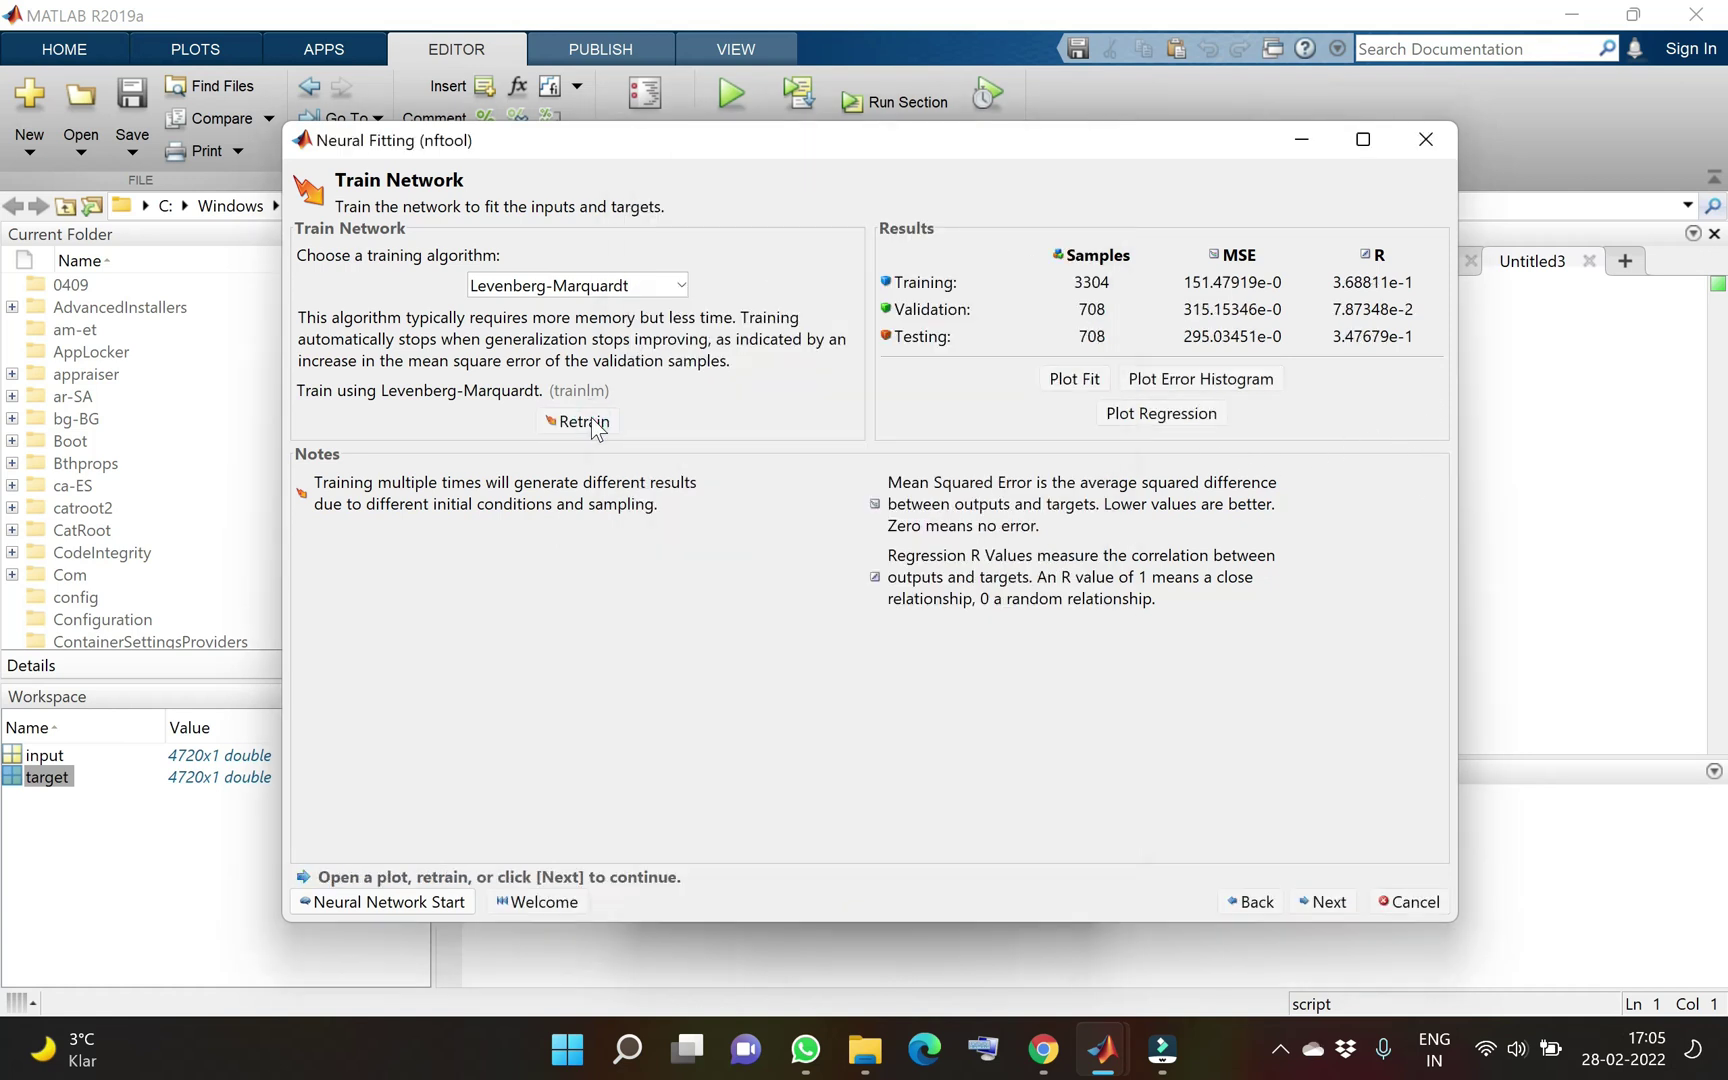
pyautogui.click(594, 424)
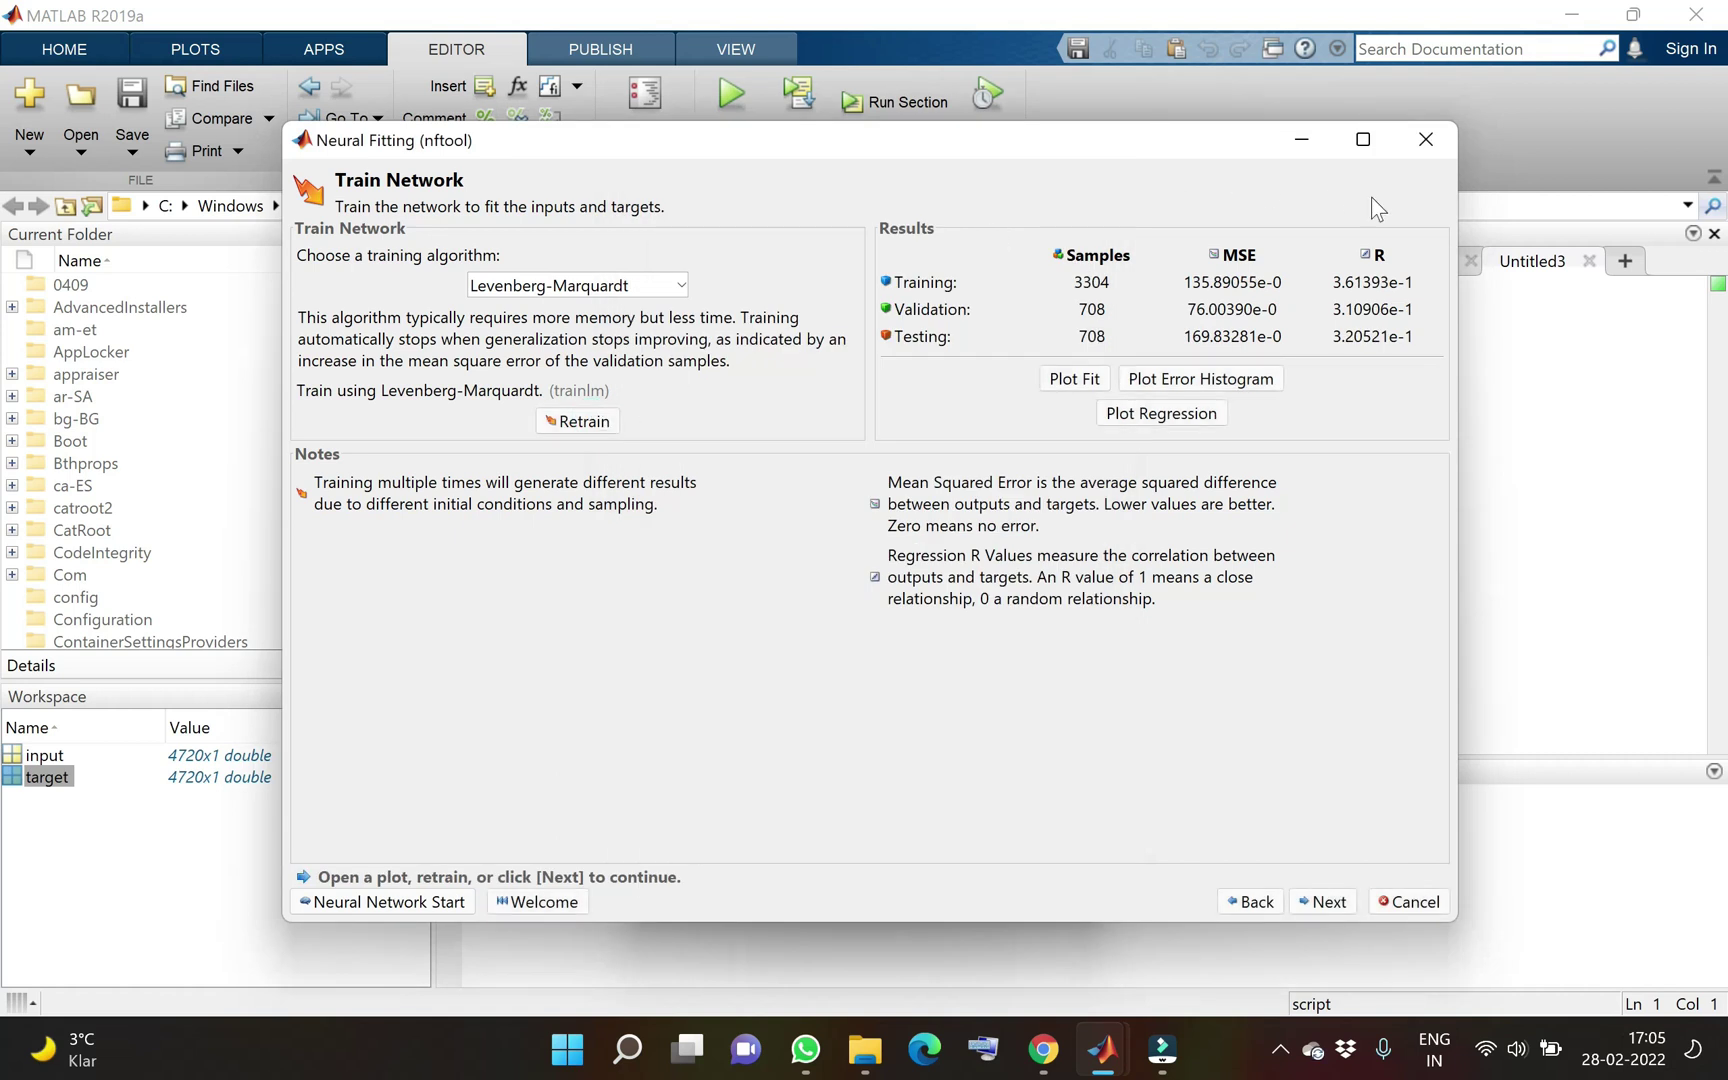
pyautogui.click(584, 421)
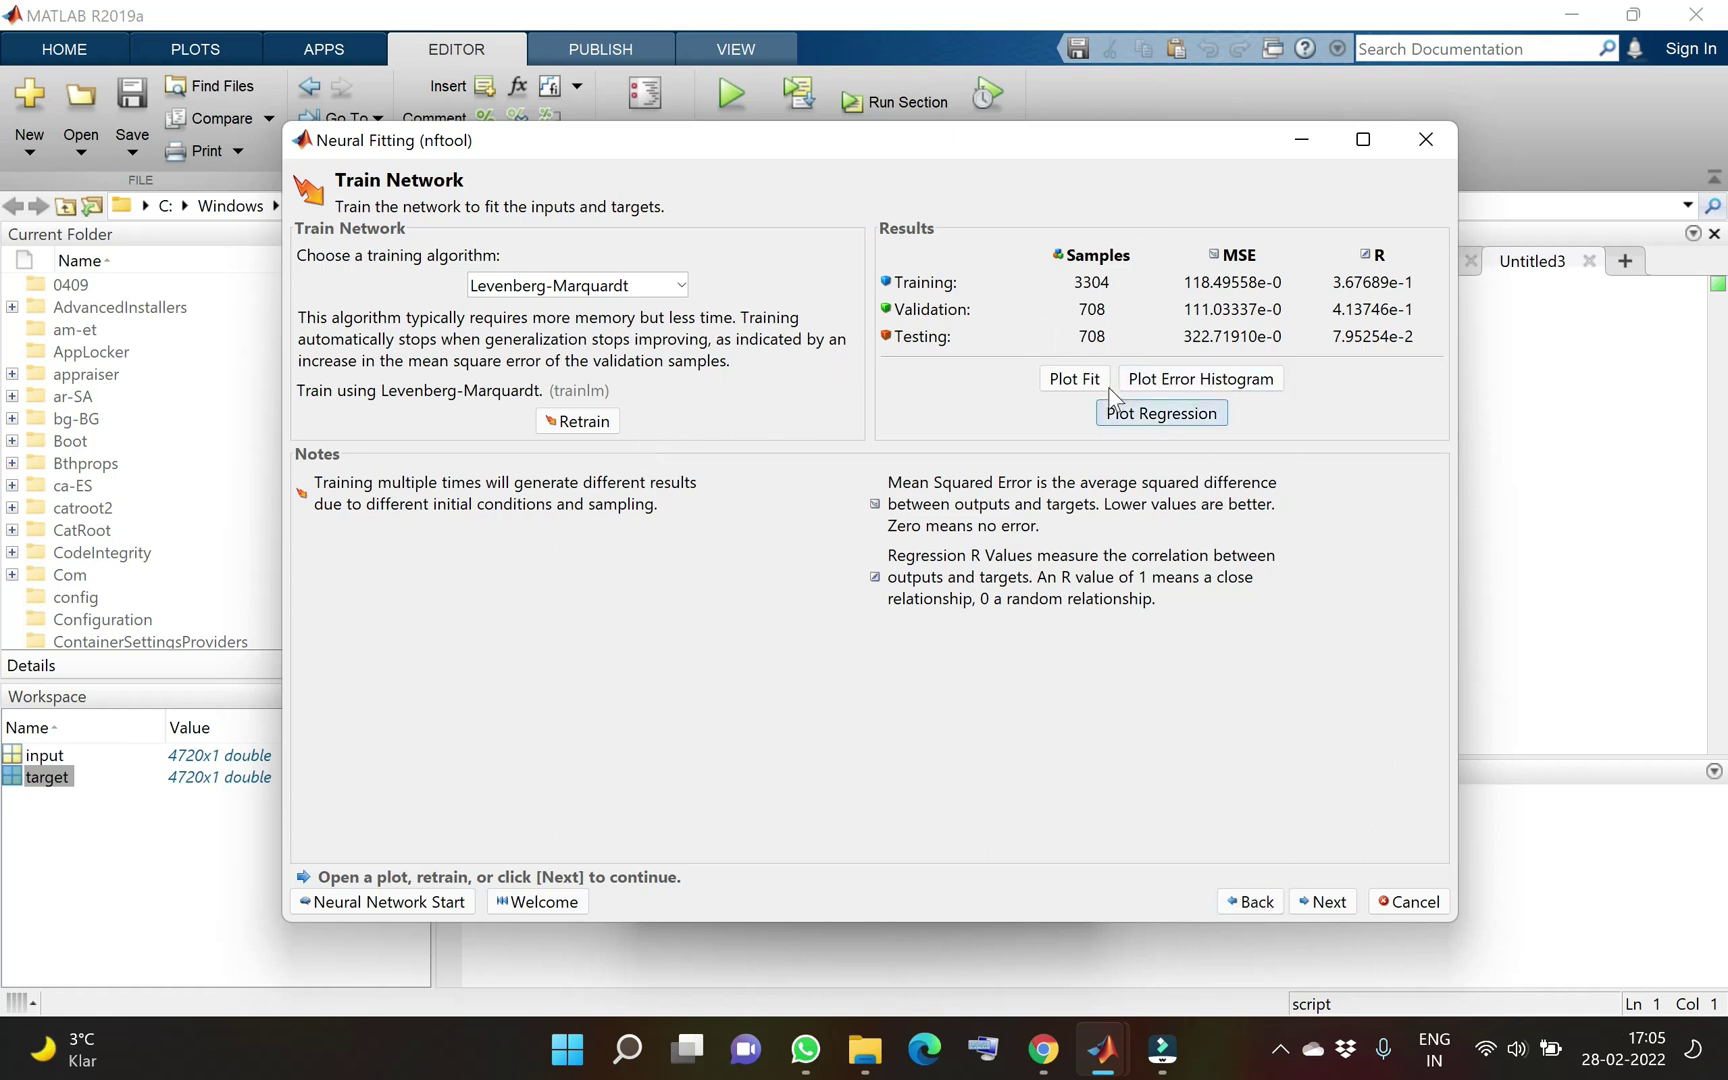
pyautogui.click(1336, 898)
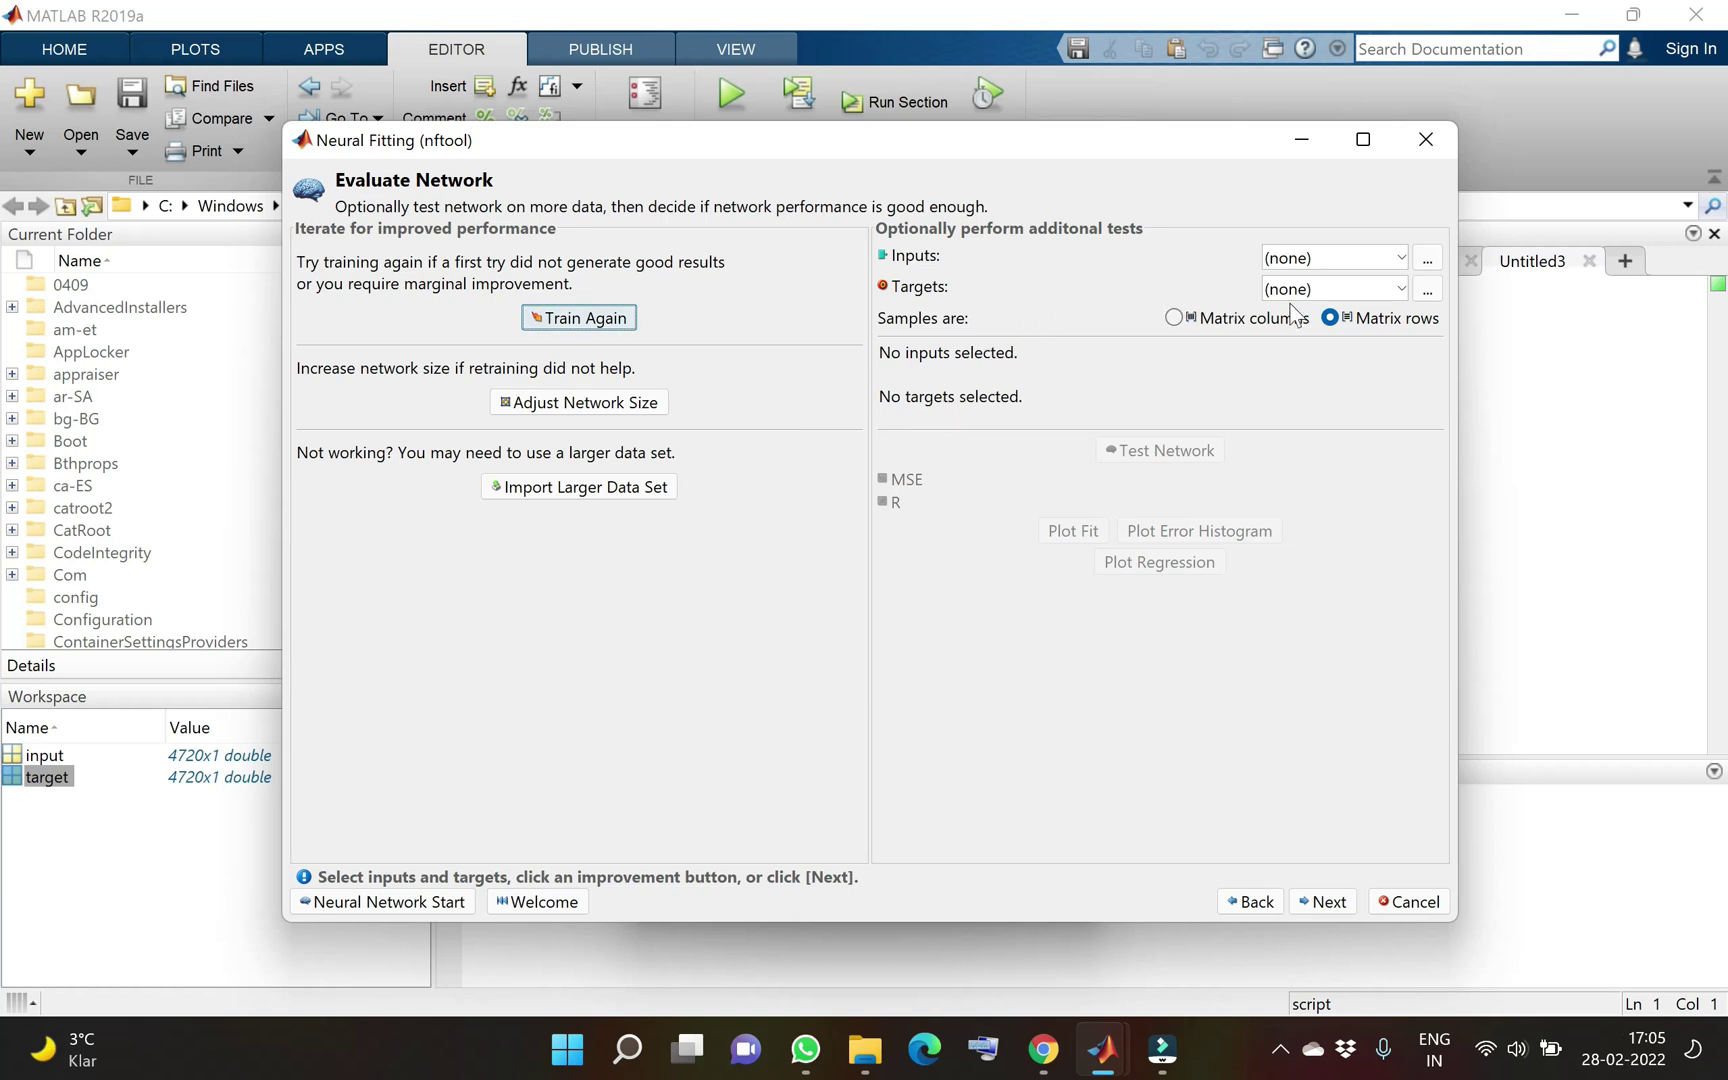
pyautogui.click(1380, 262)
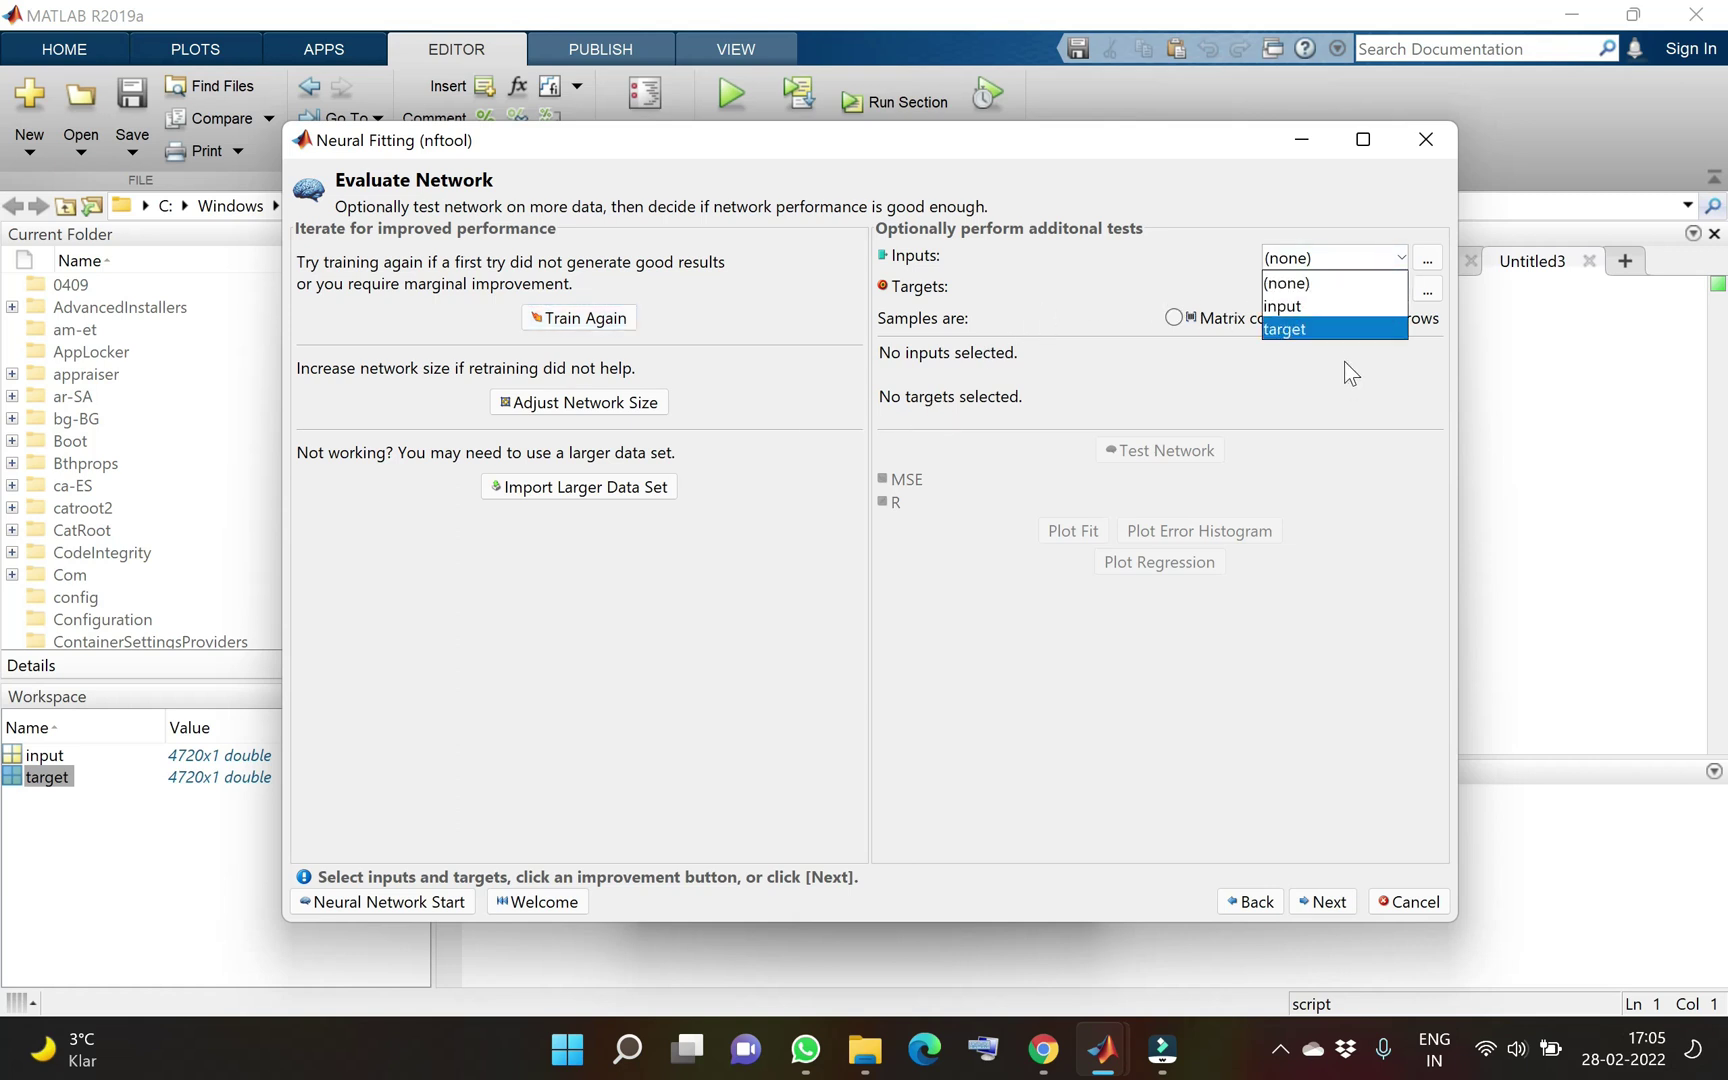
pyautogui.click(1082, 260)
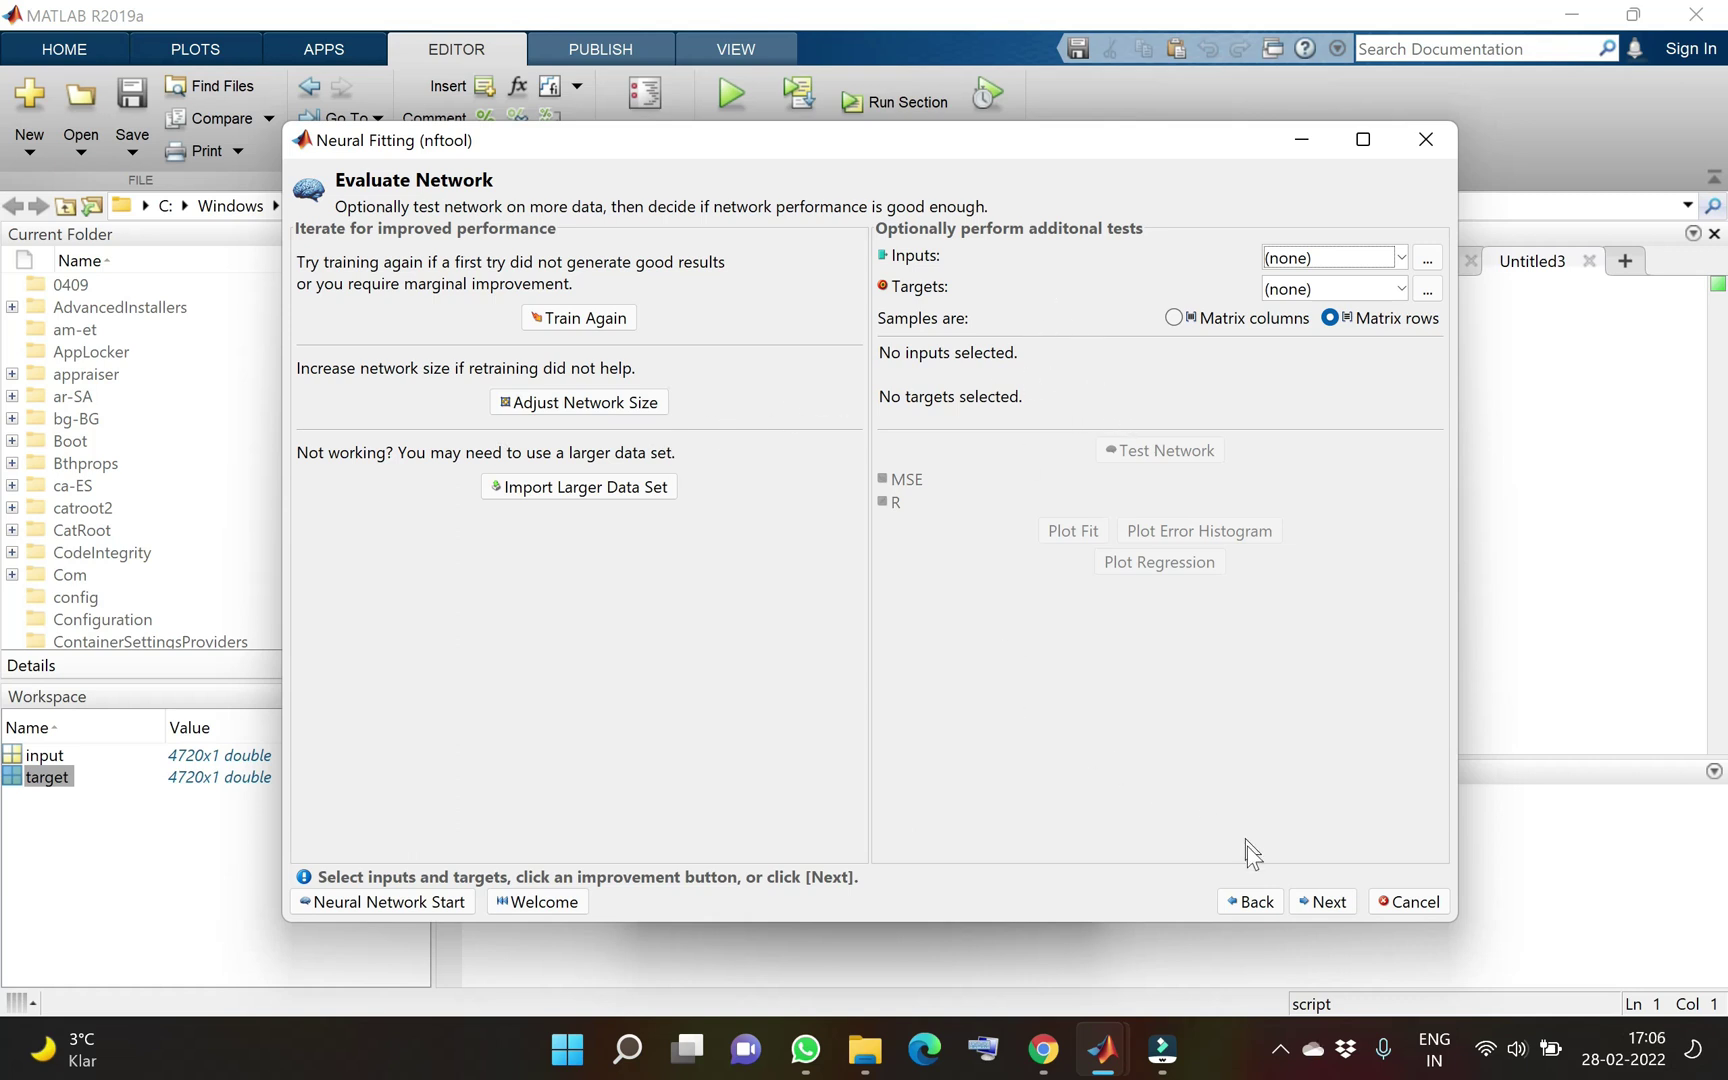
# Advance to Deploy Solution and display the Neural Network Diagram
pyautogui.click(1317, 903)
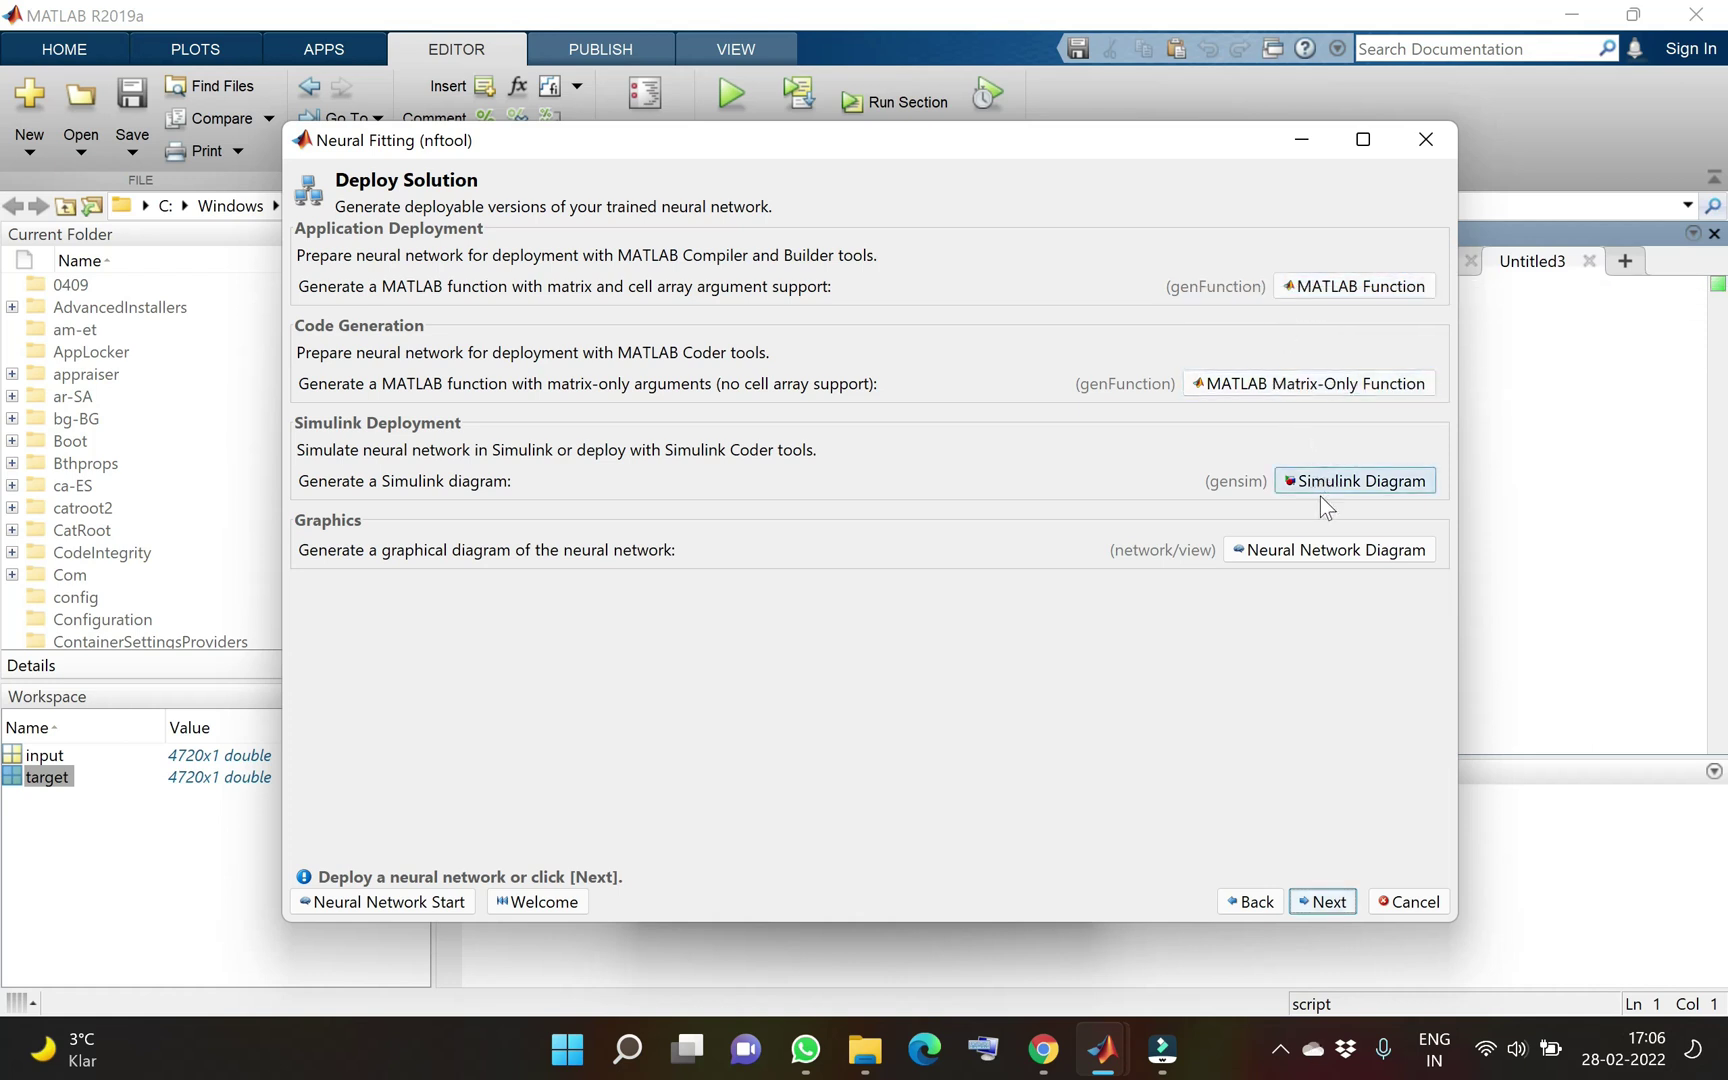
pyautogui.click(1357, 550)
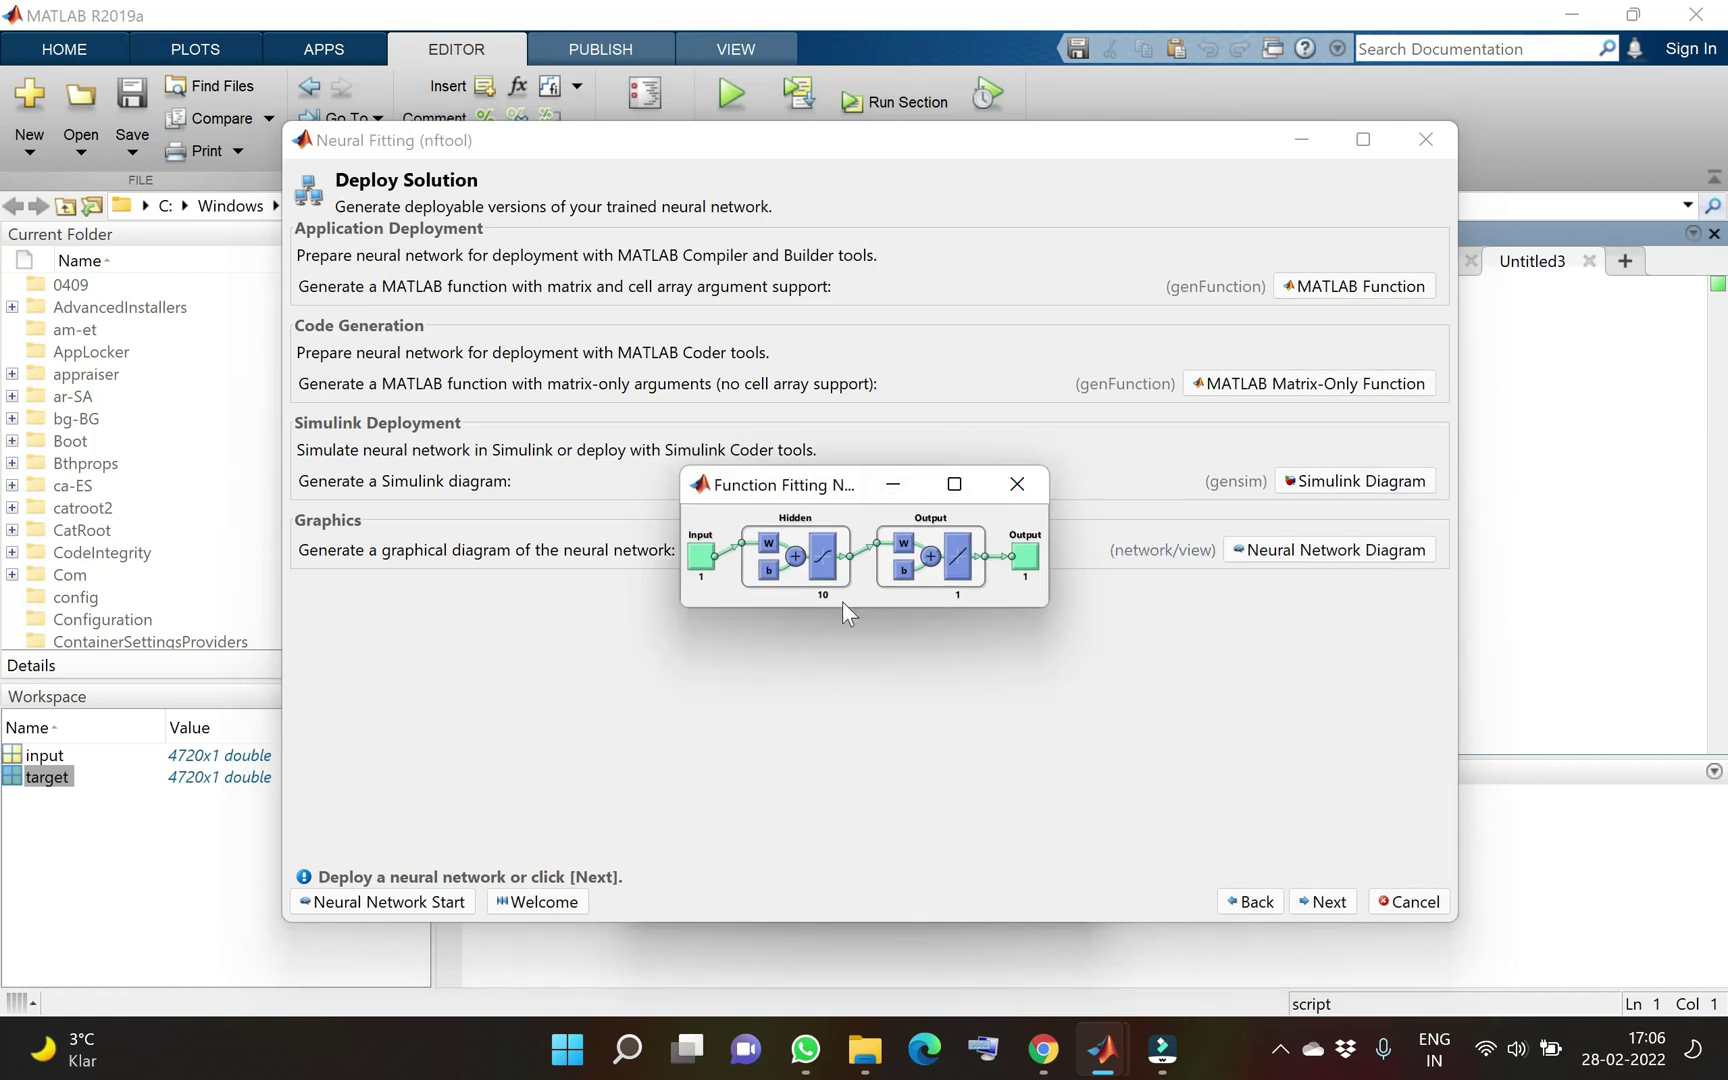
# Close the Function Fitting diagram and generate a Simulink diagram of the network
pyautogui.click(1017, 484)
pyautogui.click(1312, 485)
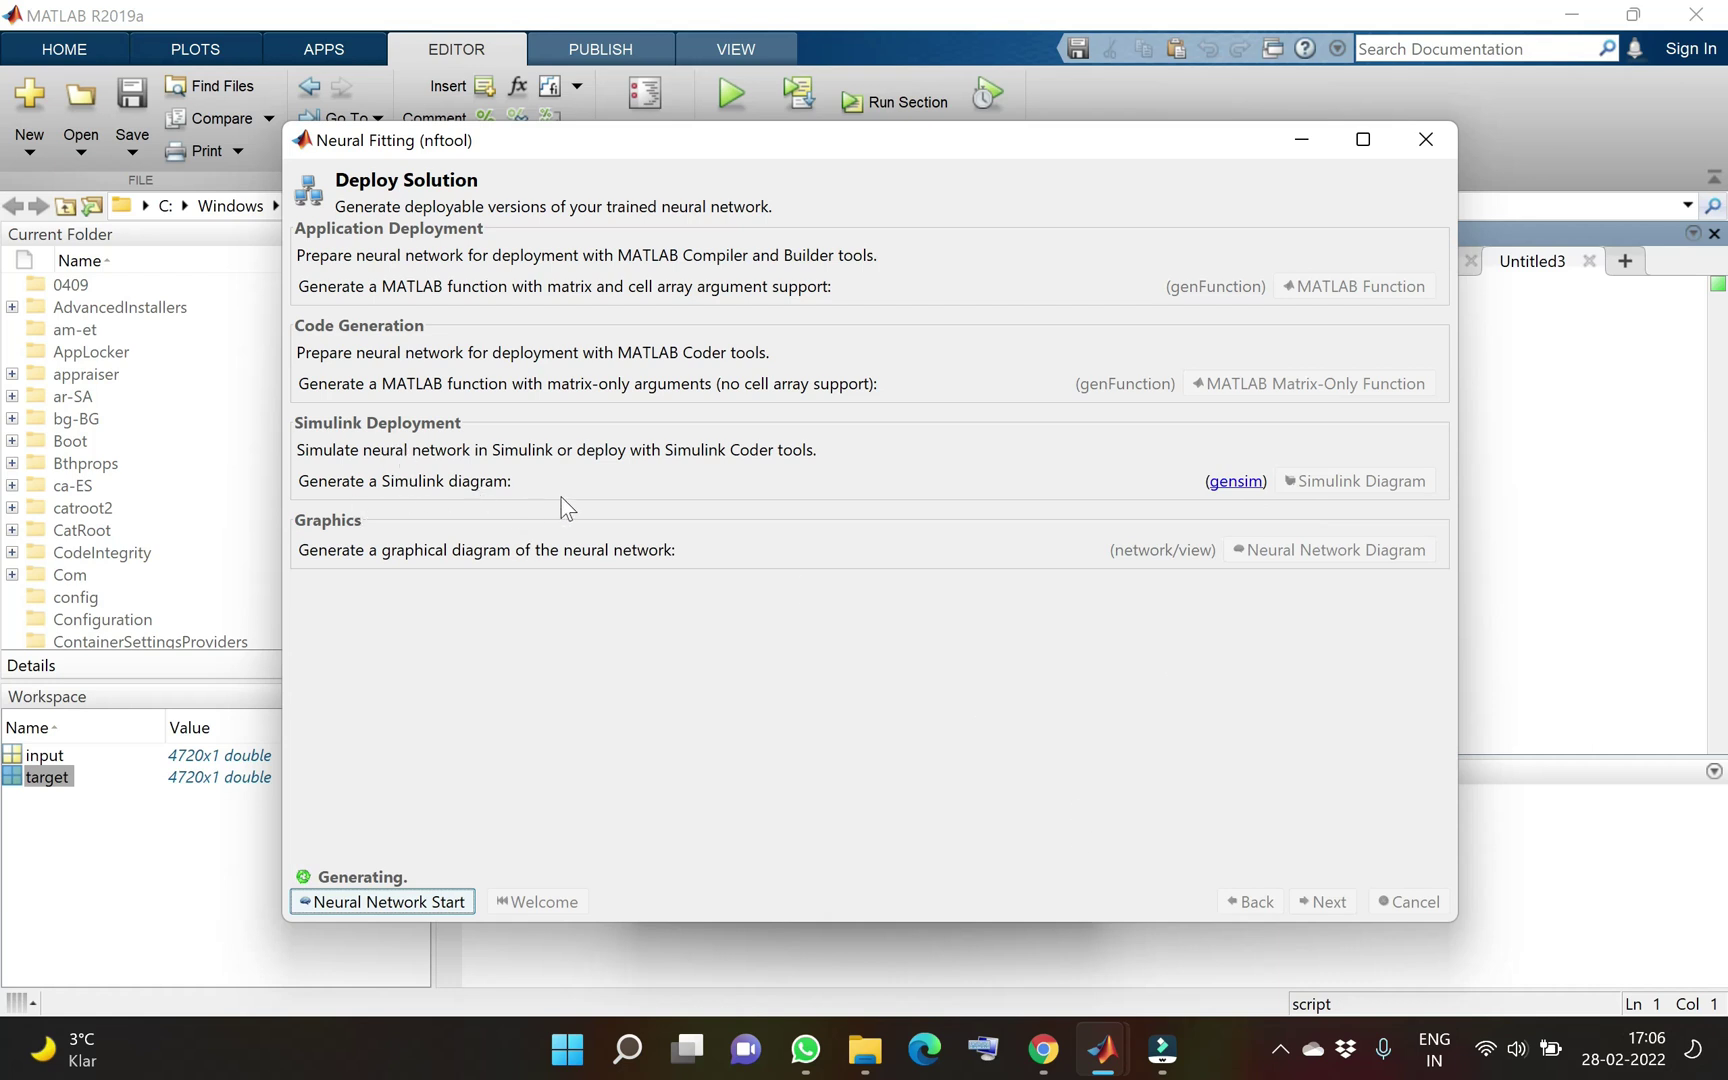
# Raise the Neural Network Training window from the taskbar, move it higher, and close the Help window
pyautogui.moveTo(1083, 1062)
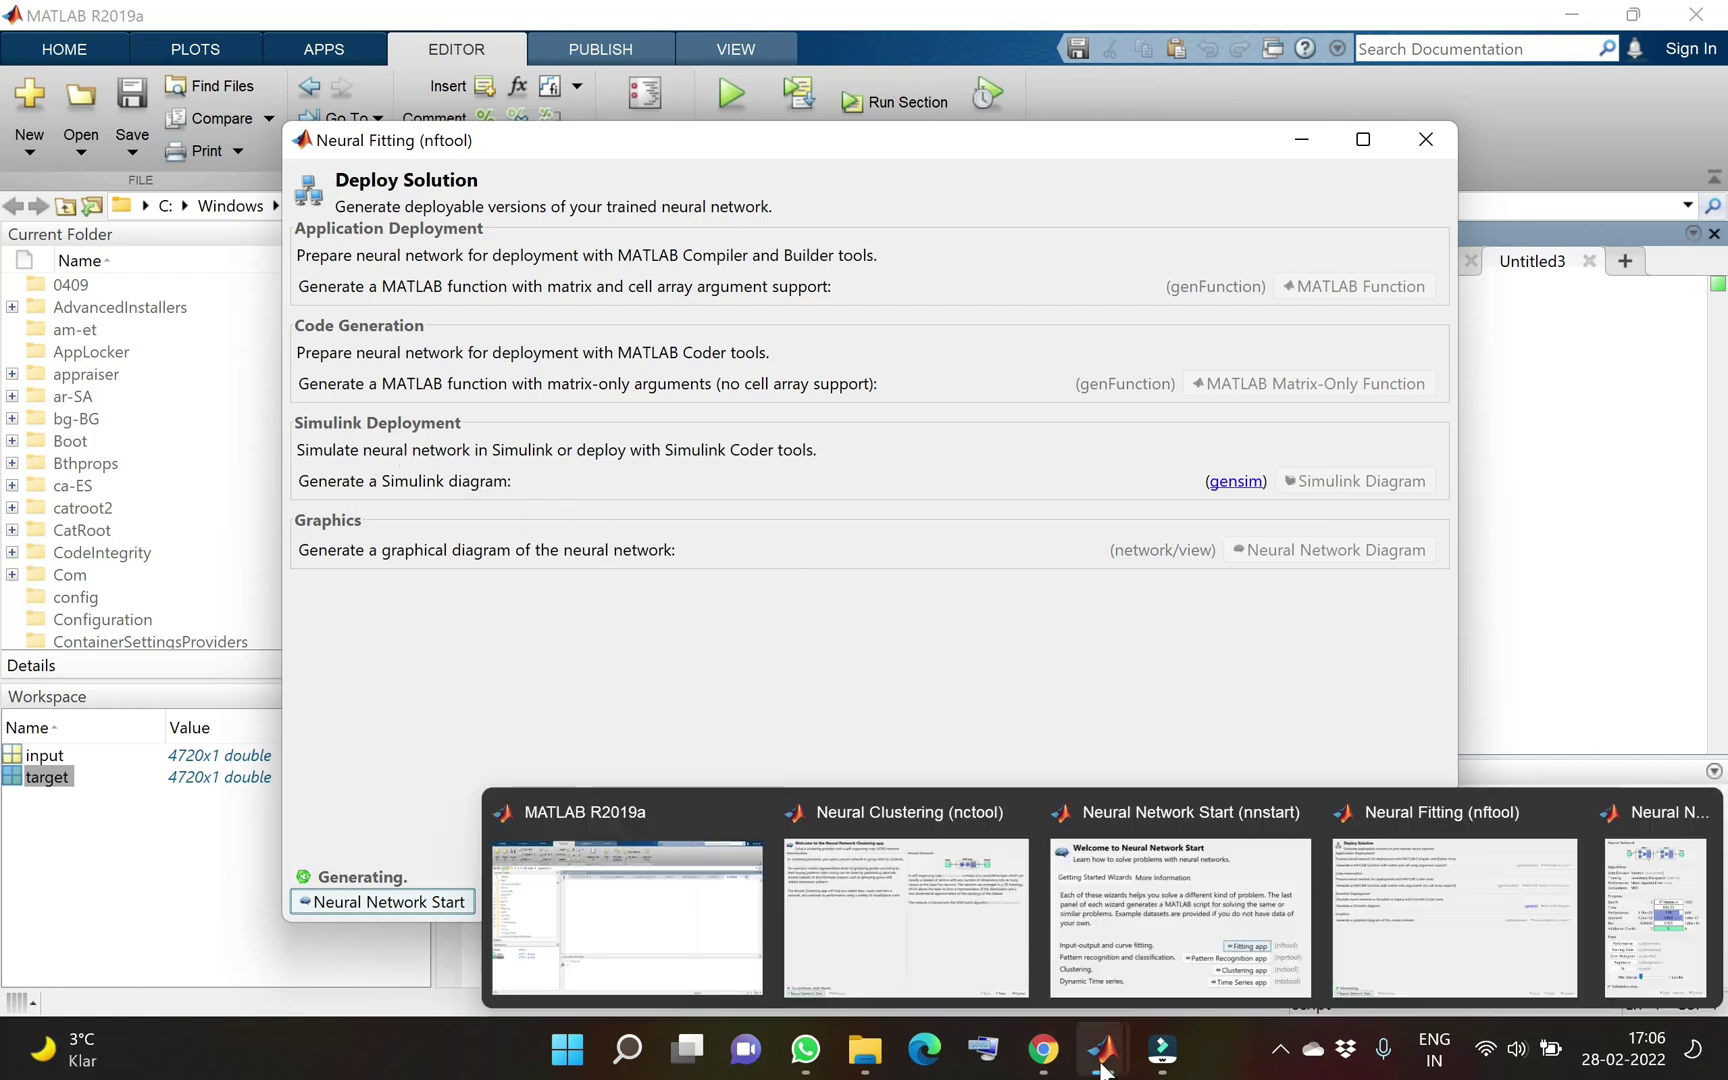
pyautogui.click(1625, 892)
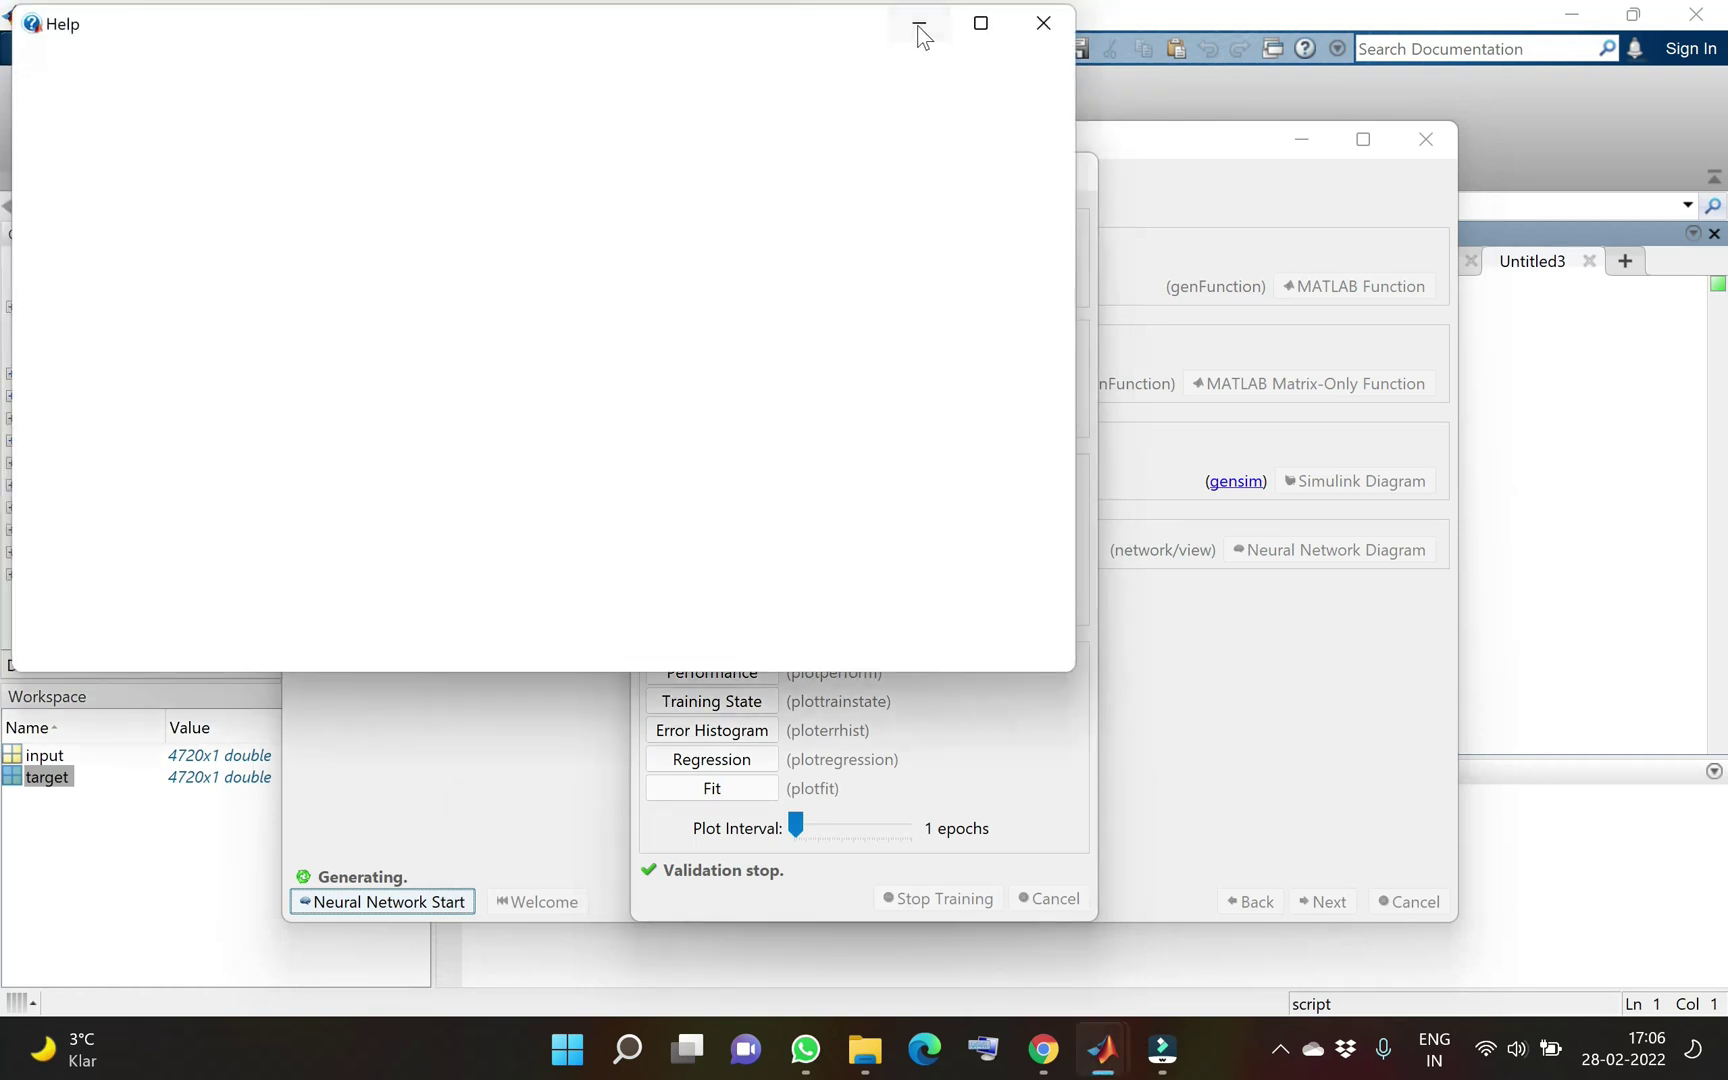
pyautogui.click(919, 30)
pyautogui.moveTo(893, 178); pyautogui.dragTo(897, 140)
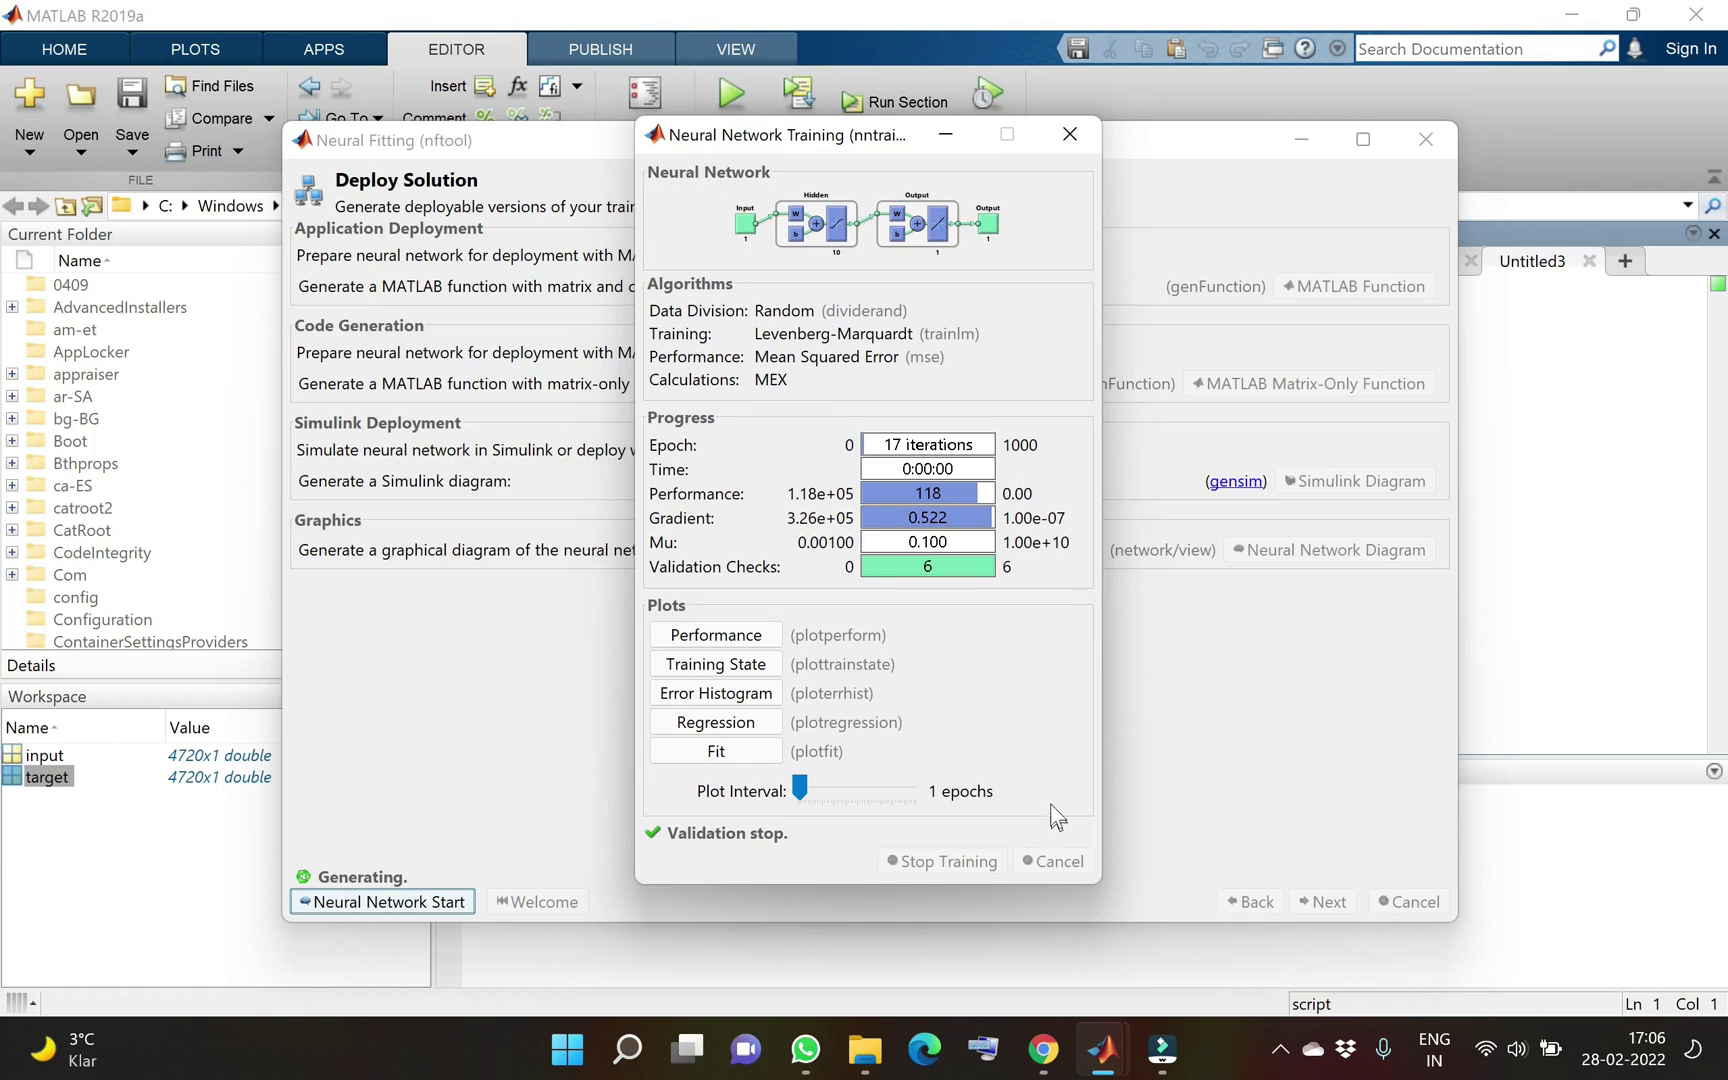
pyautogui.press('F1')
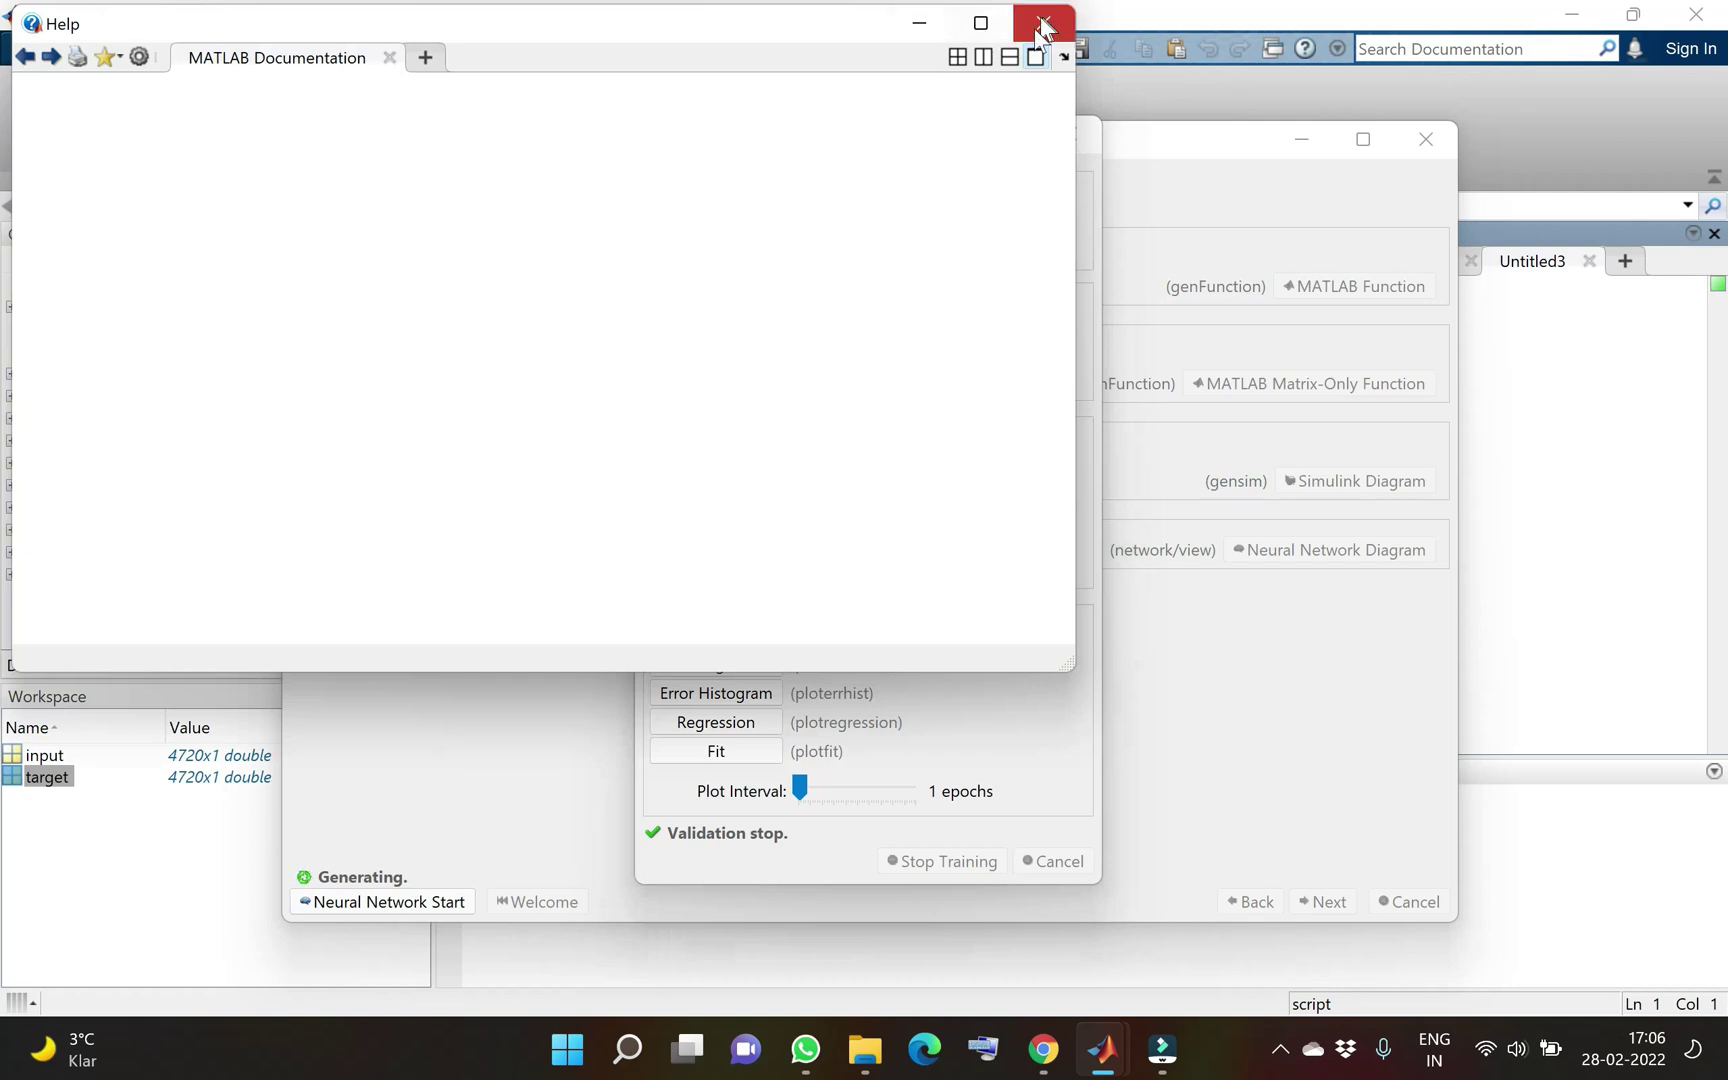
pyautogui.click(1043, 24)
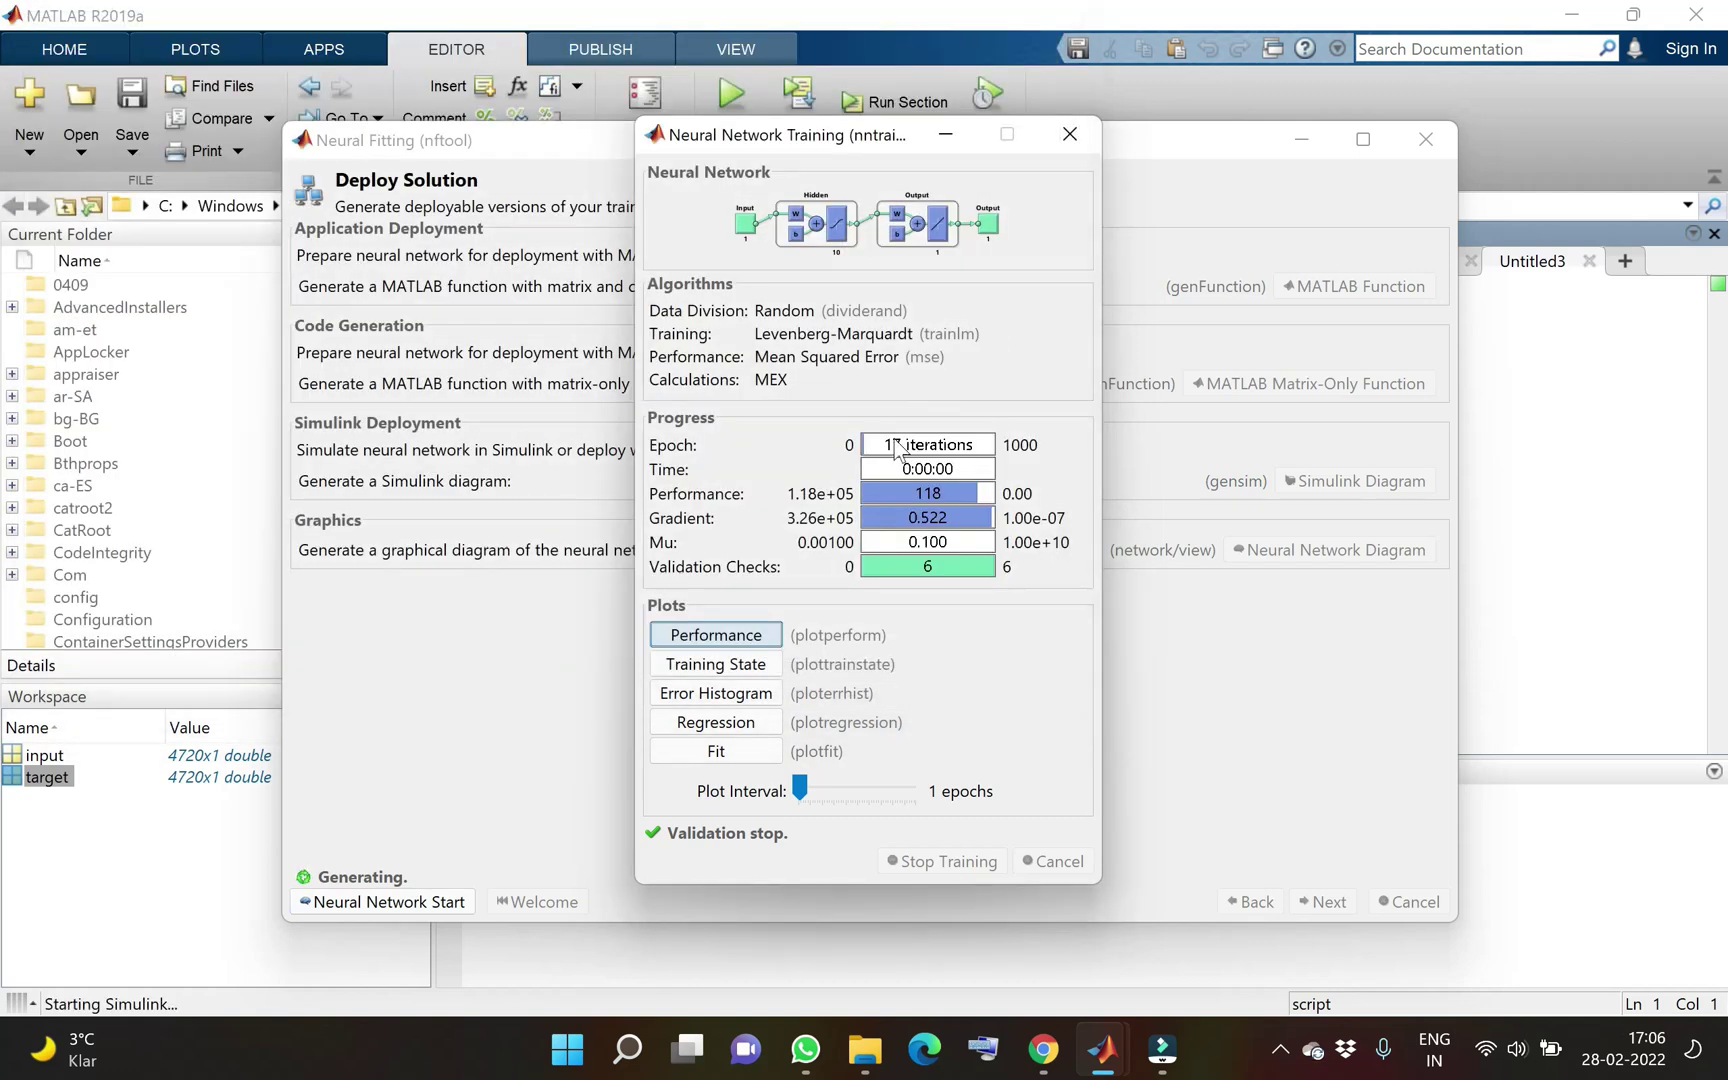